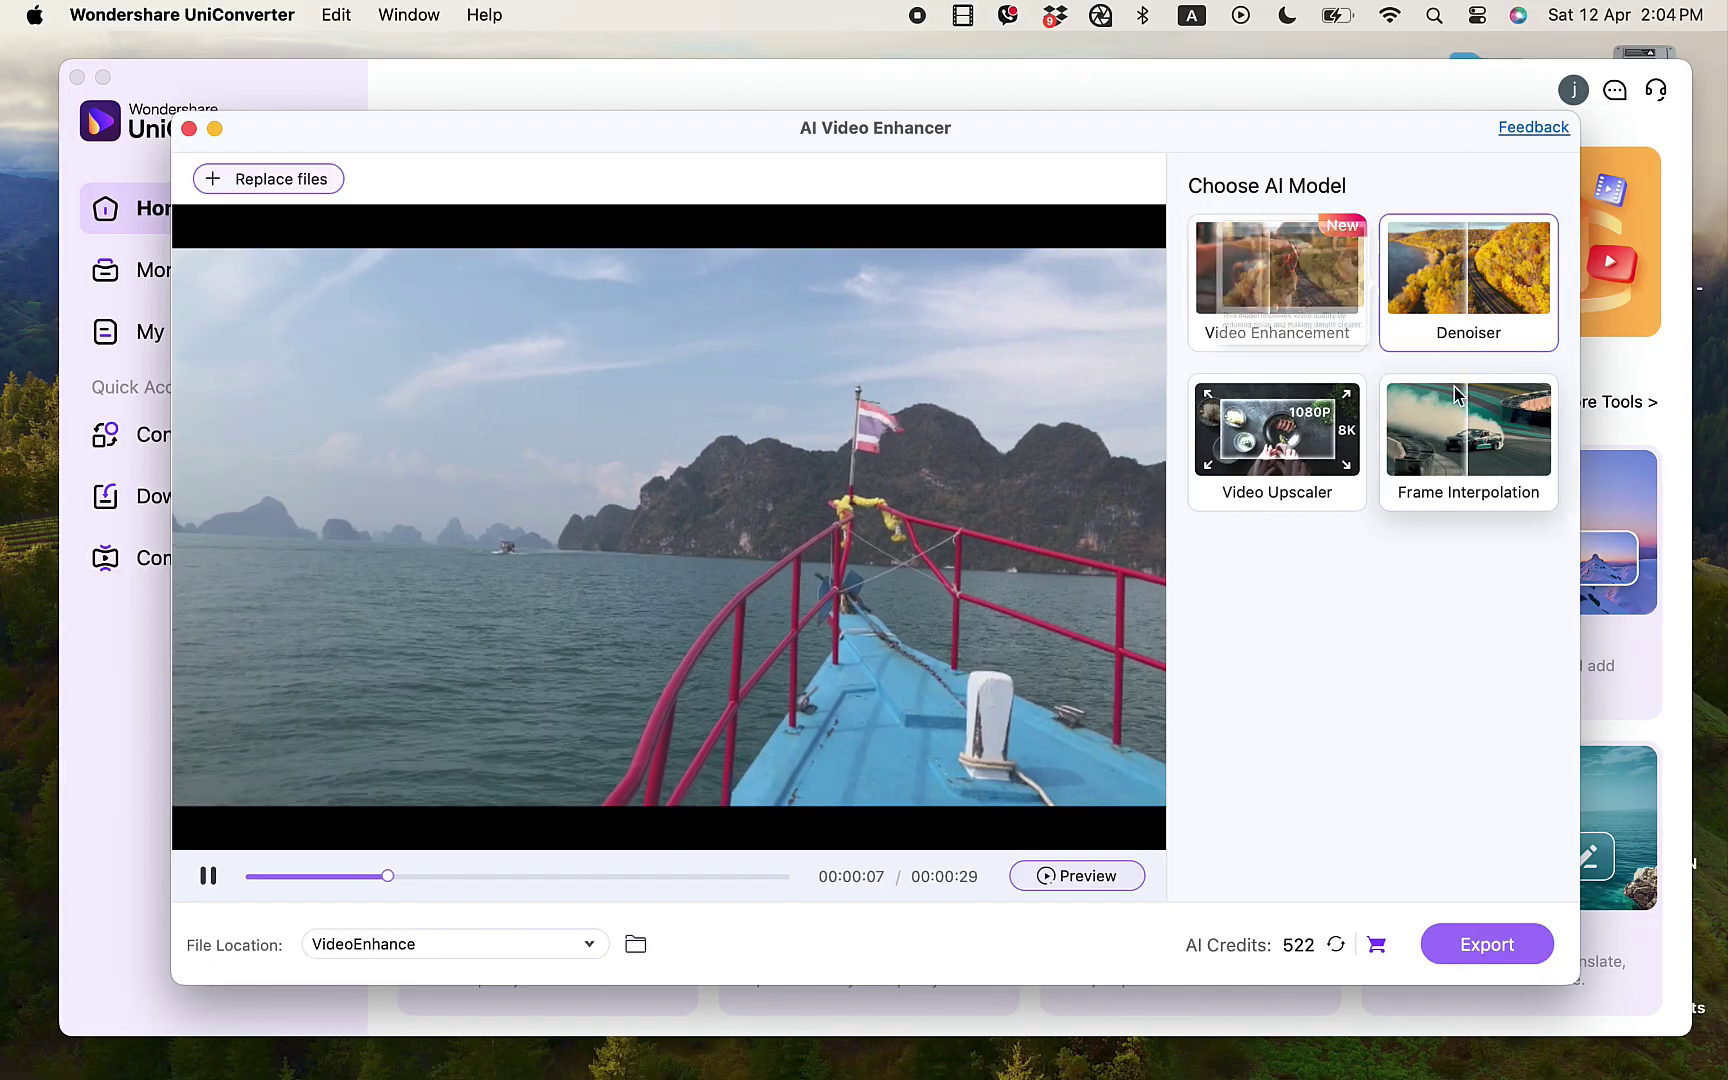
# Step: Pick the Video Enhancement model and export the enhanced boat video
pyautogui.click(1467, 429)
pyautogui.click(1277, 429)
pyautogui.click(1278, 294)
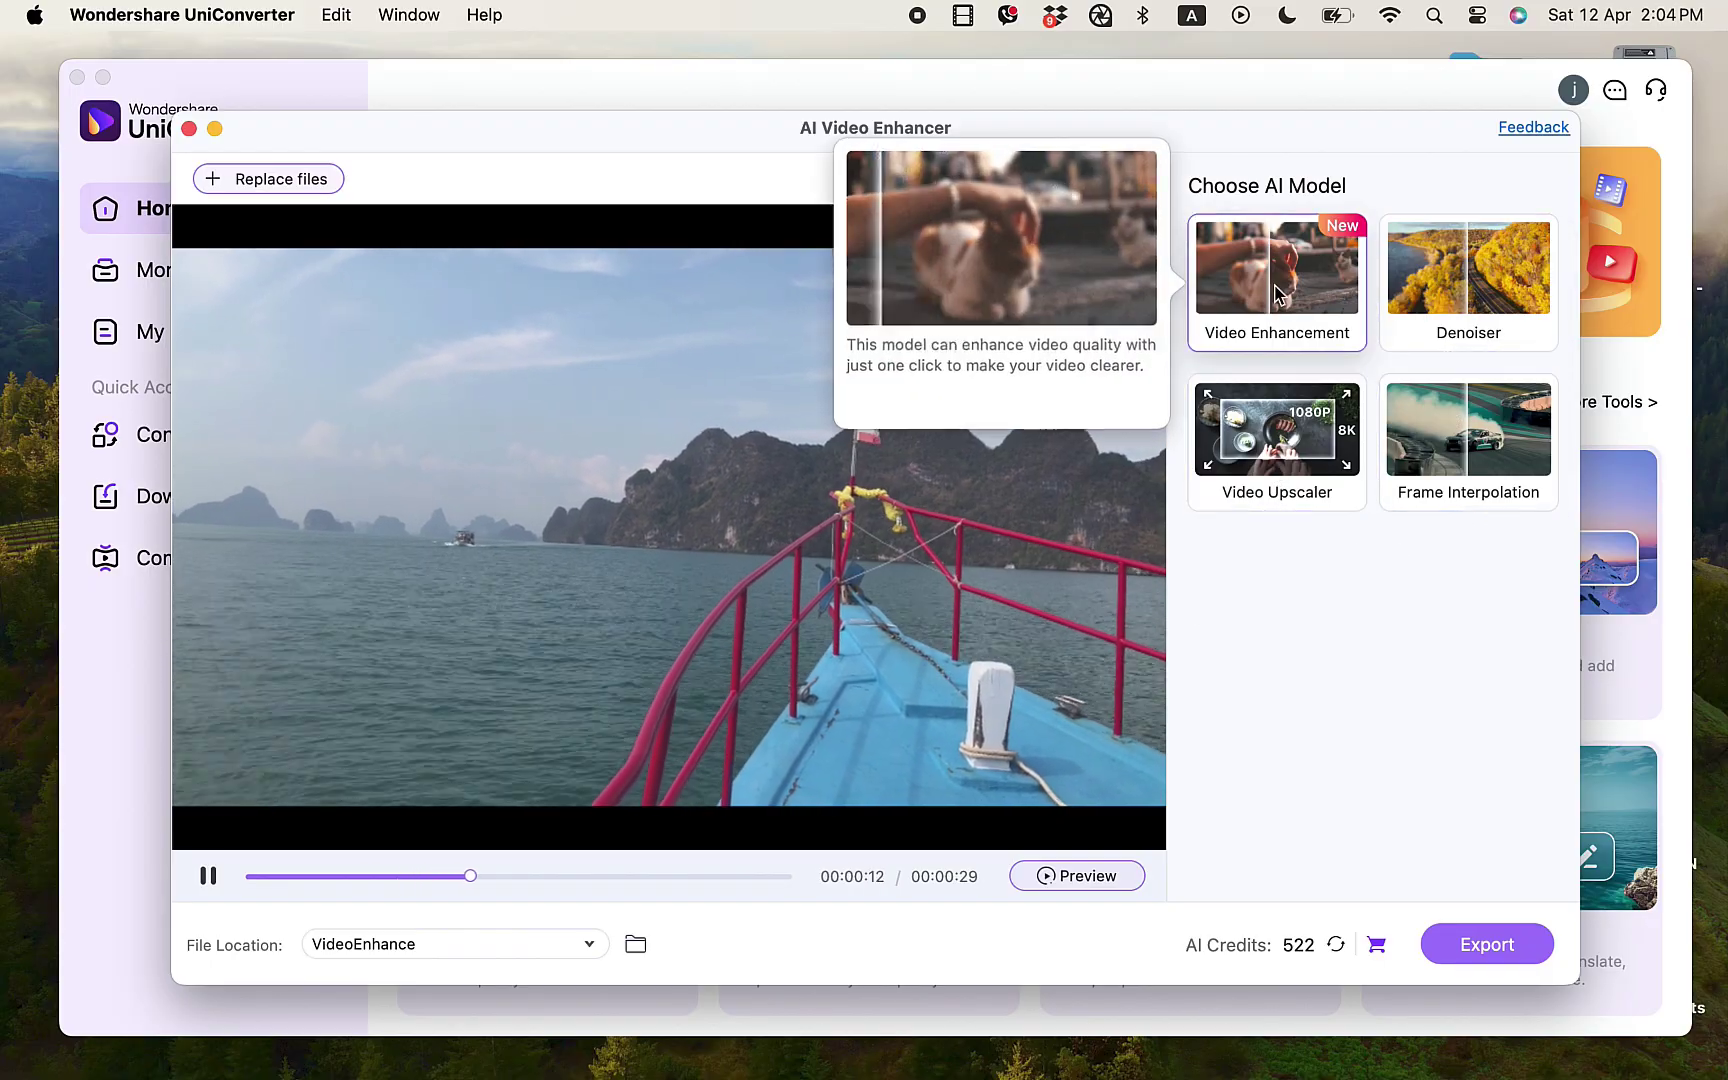
pyautogui.click(1487, 944)
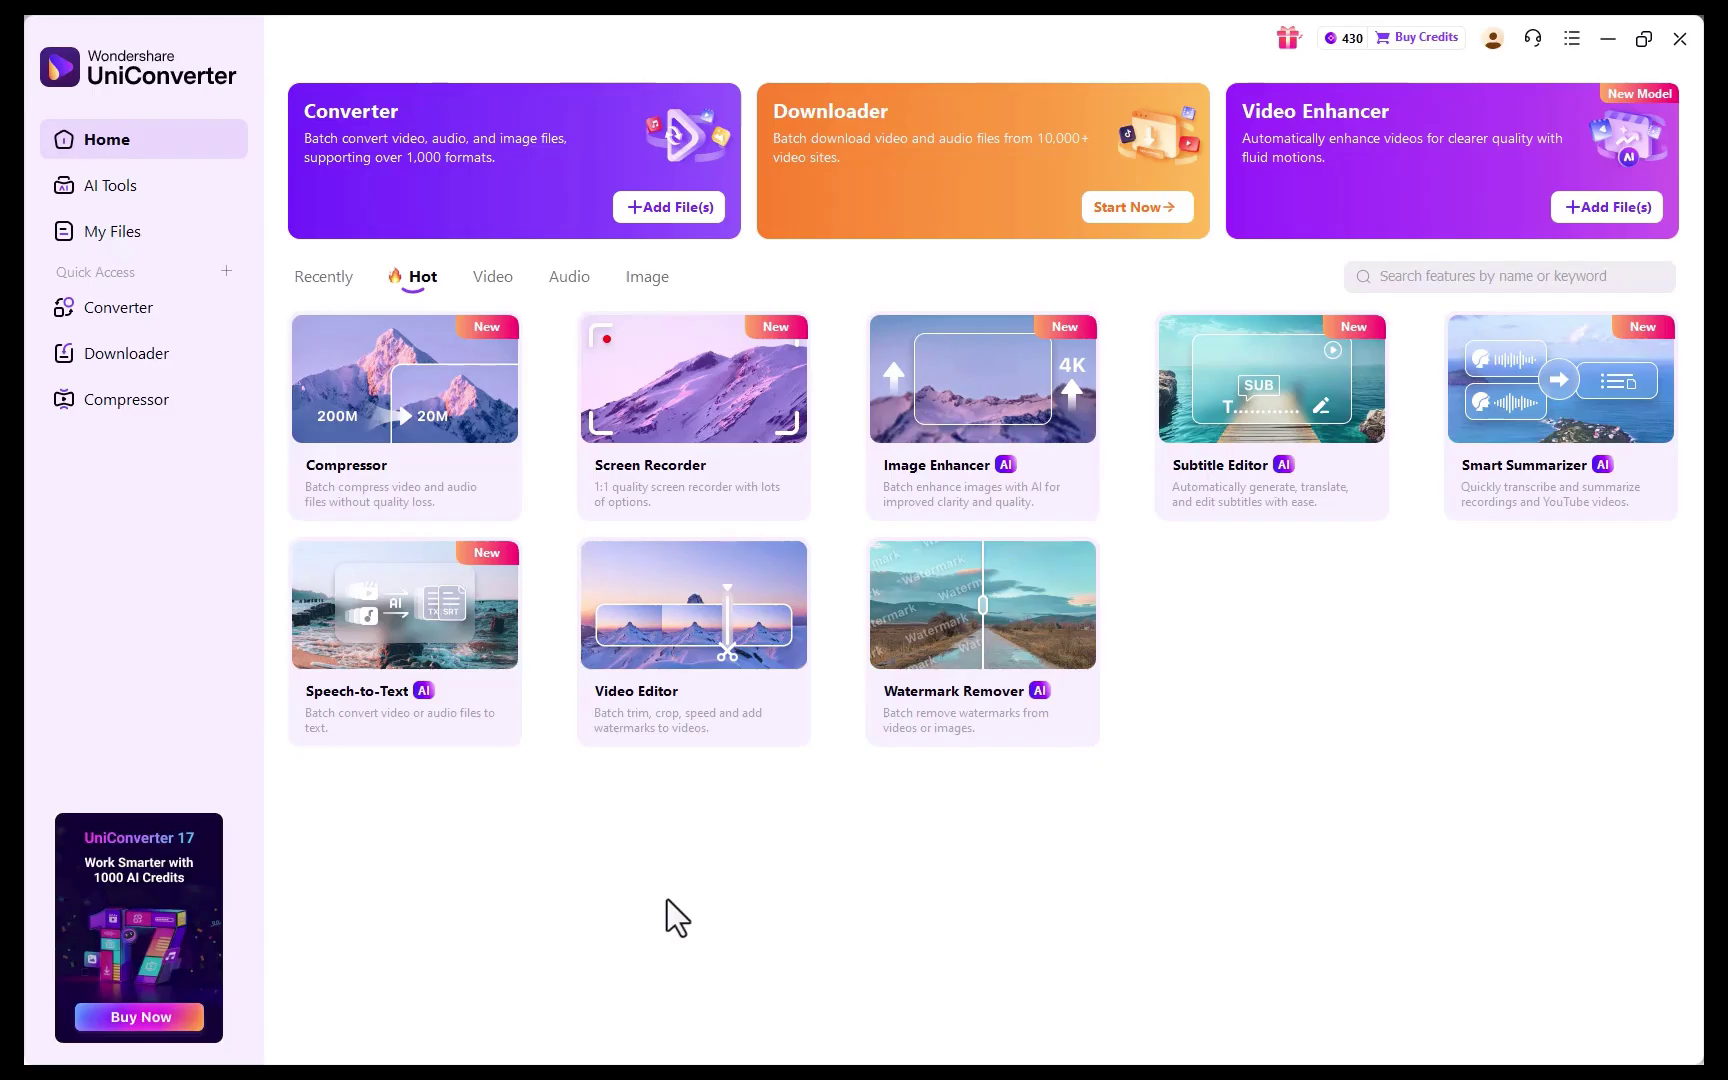
# Step: Filter the home grid to Image tools, open Image Enhancer and maximize it
pyautogui.click(647, 277)
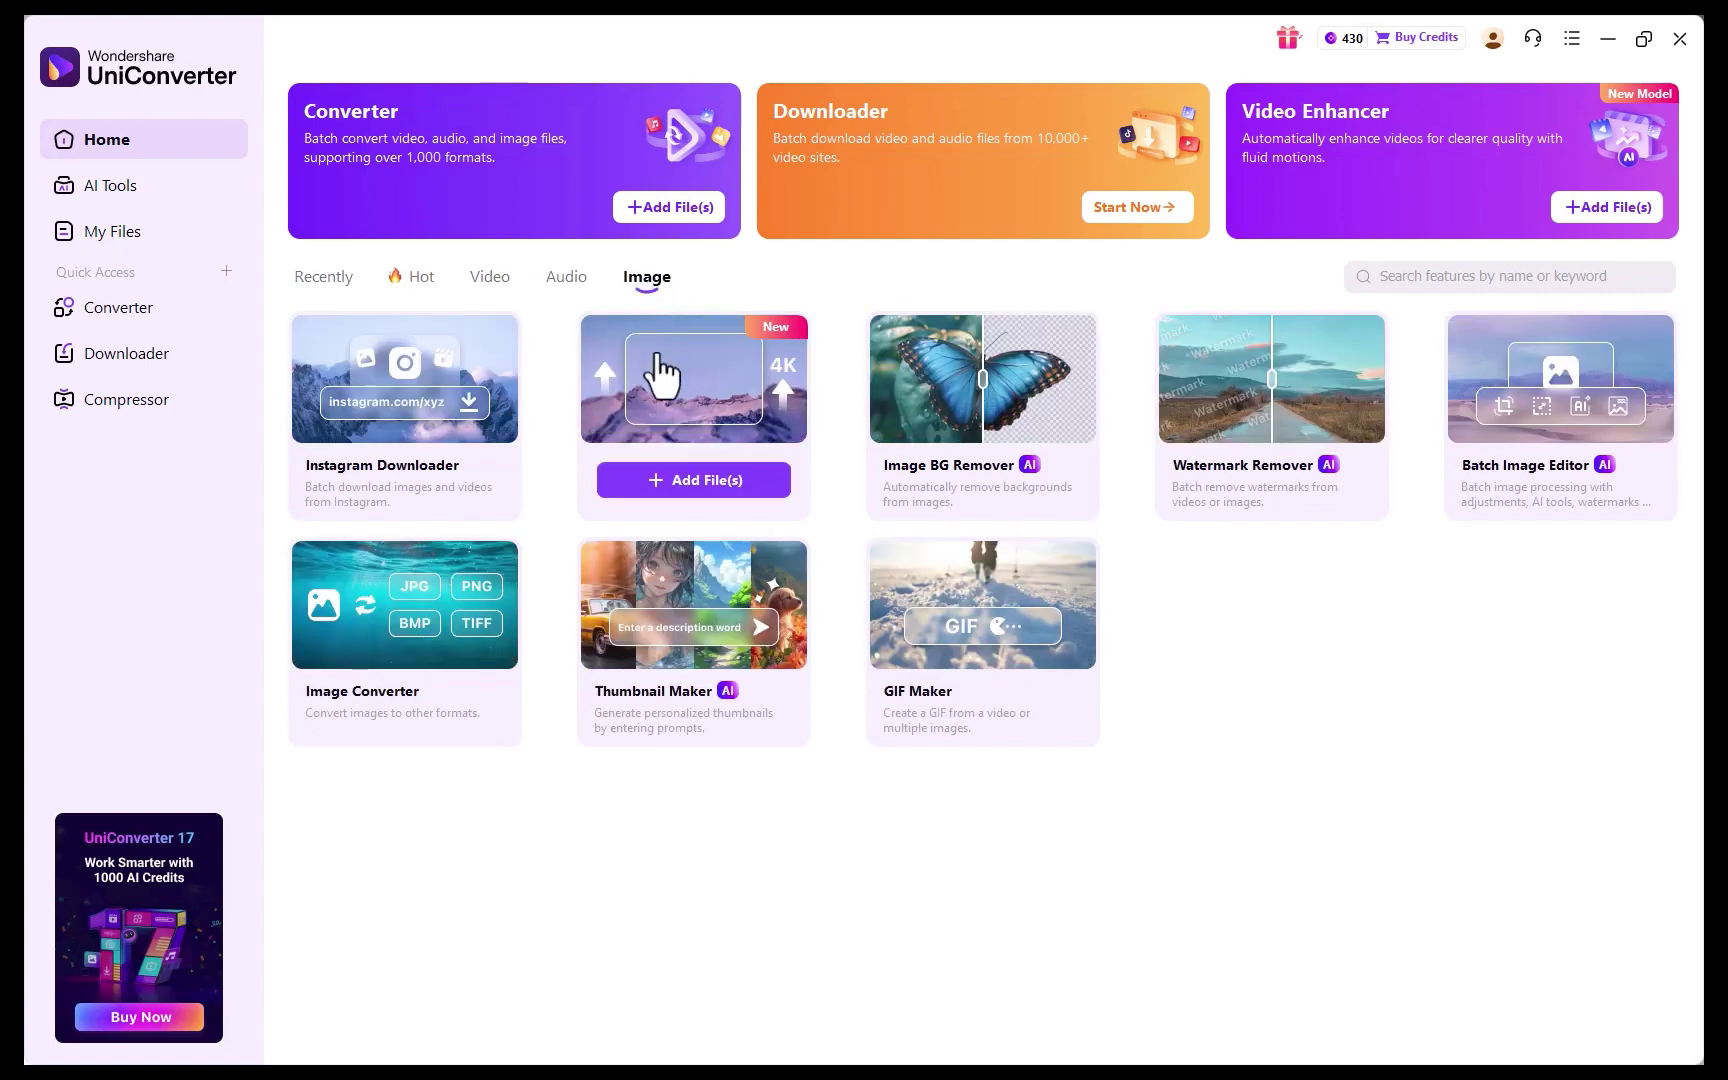
pyautogui.click(662, 392)
pyautogui.click(1359, 216)
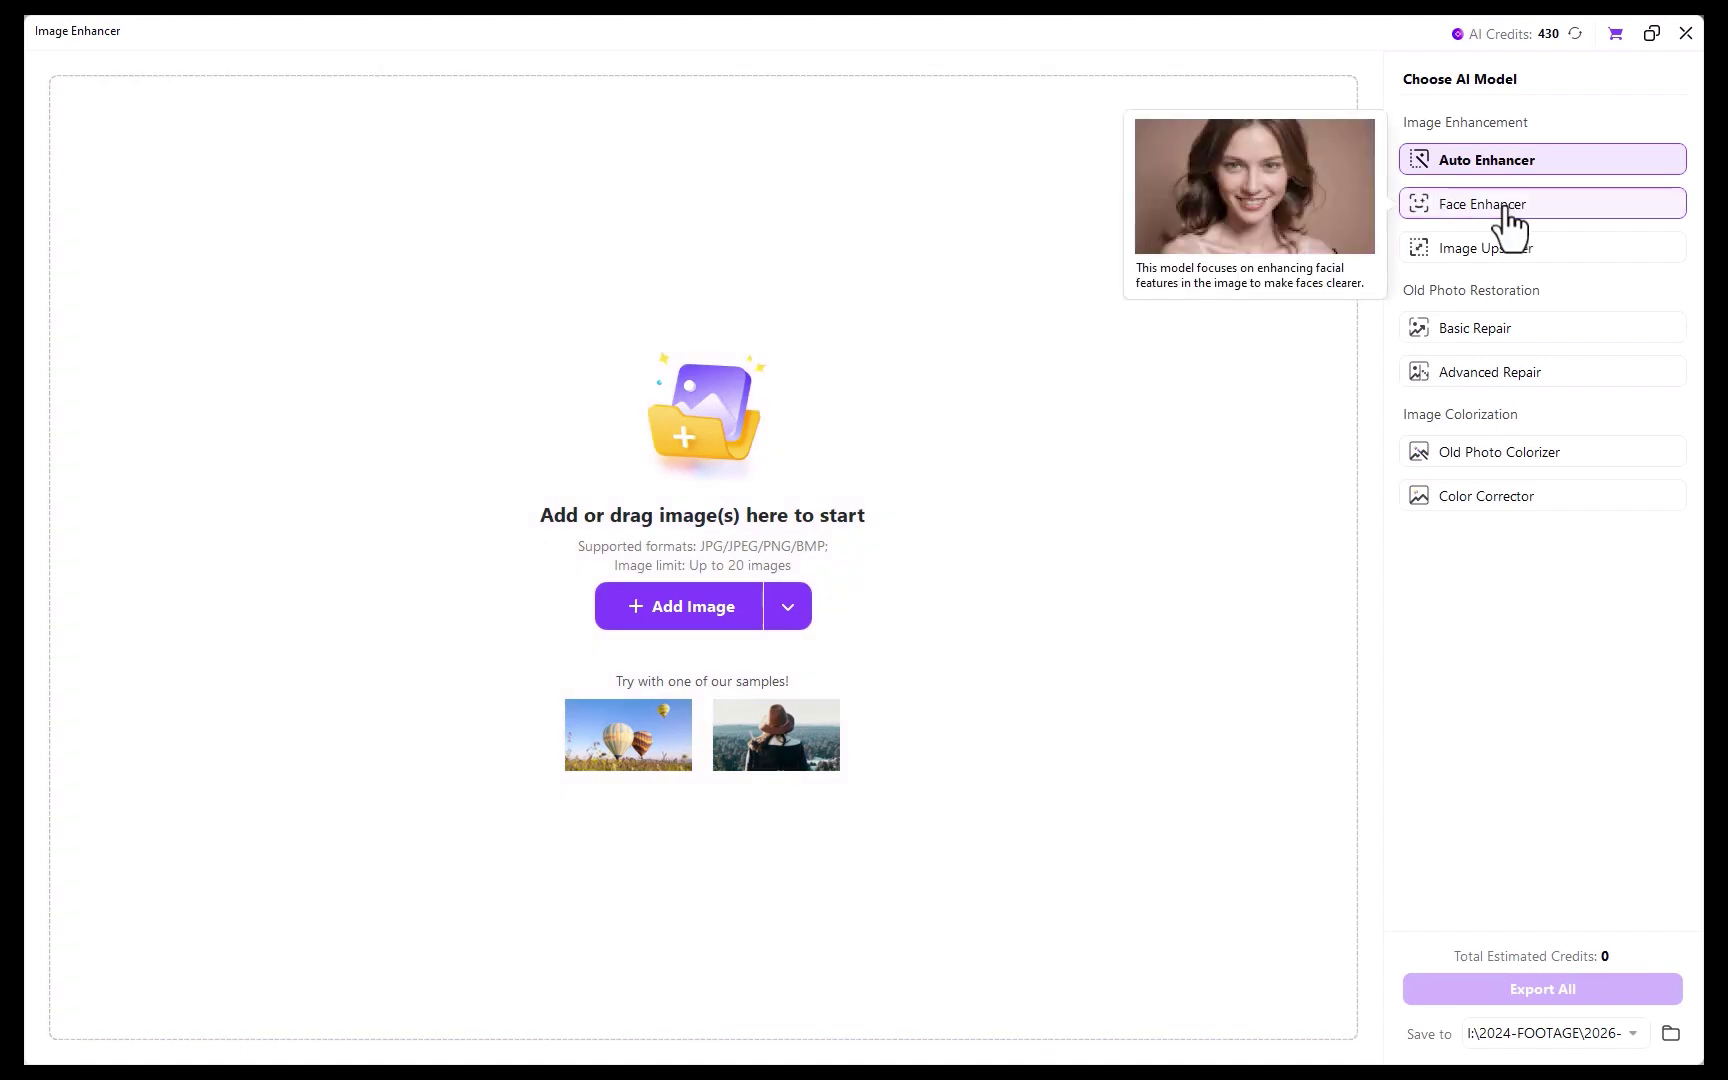
pyautogui.click(1499, 204)
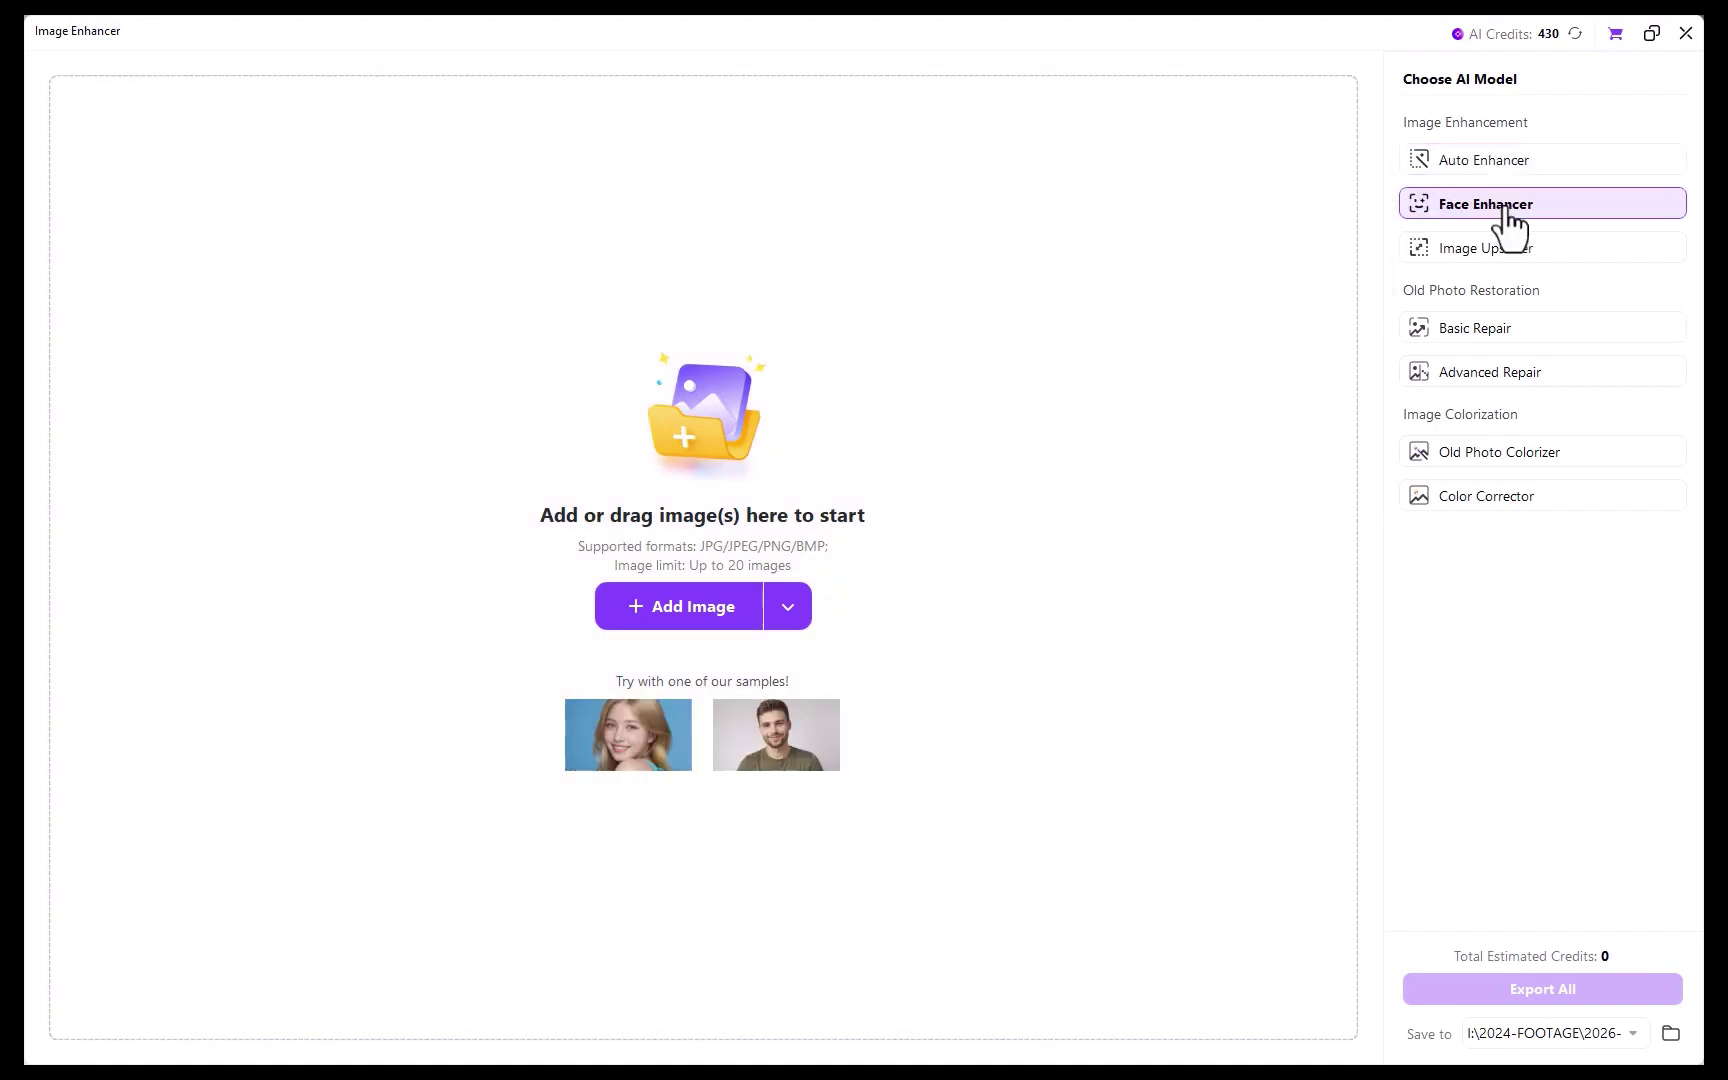
pyautogui.click(1483, 249)
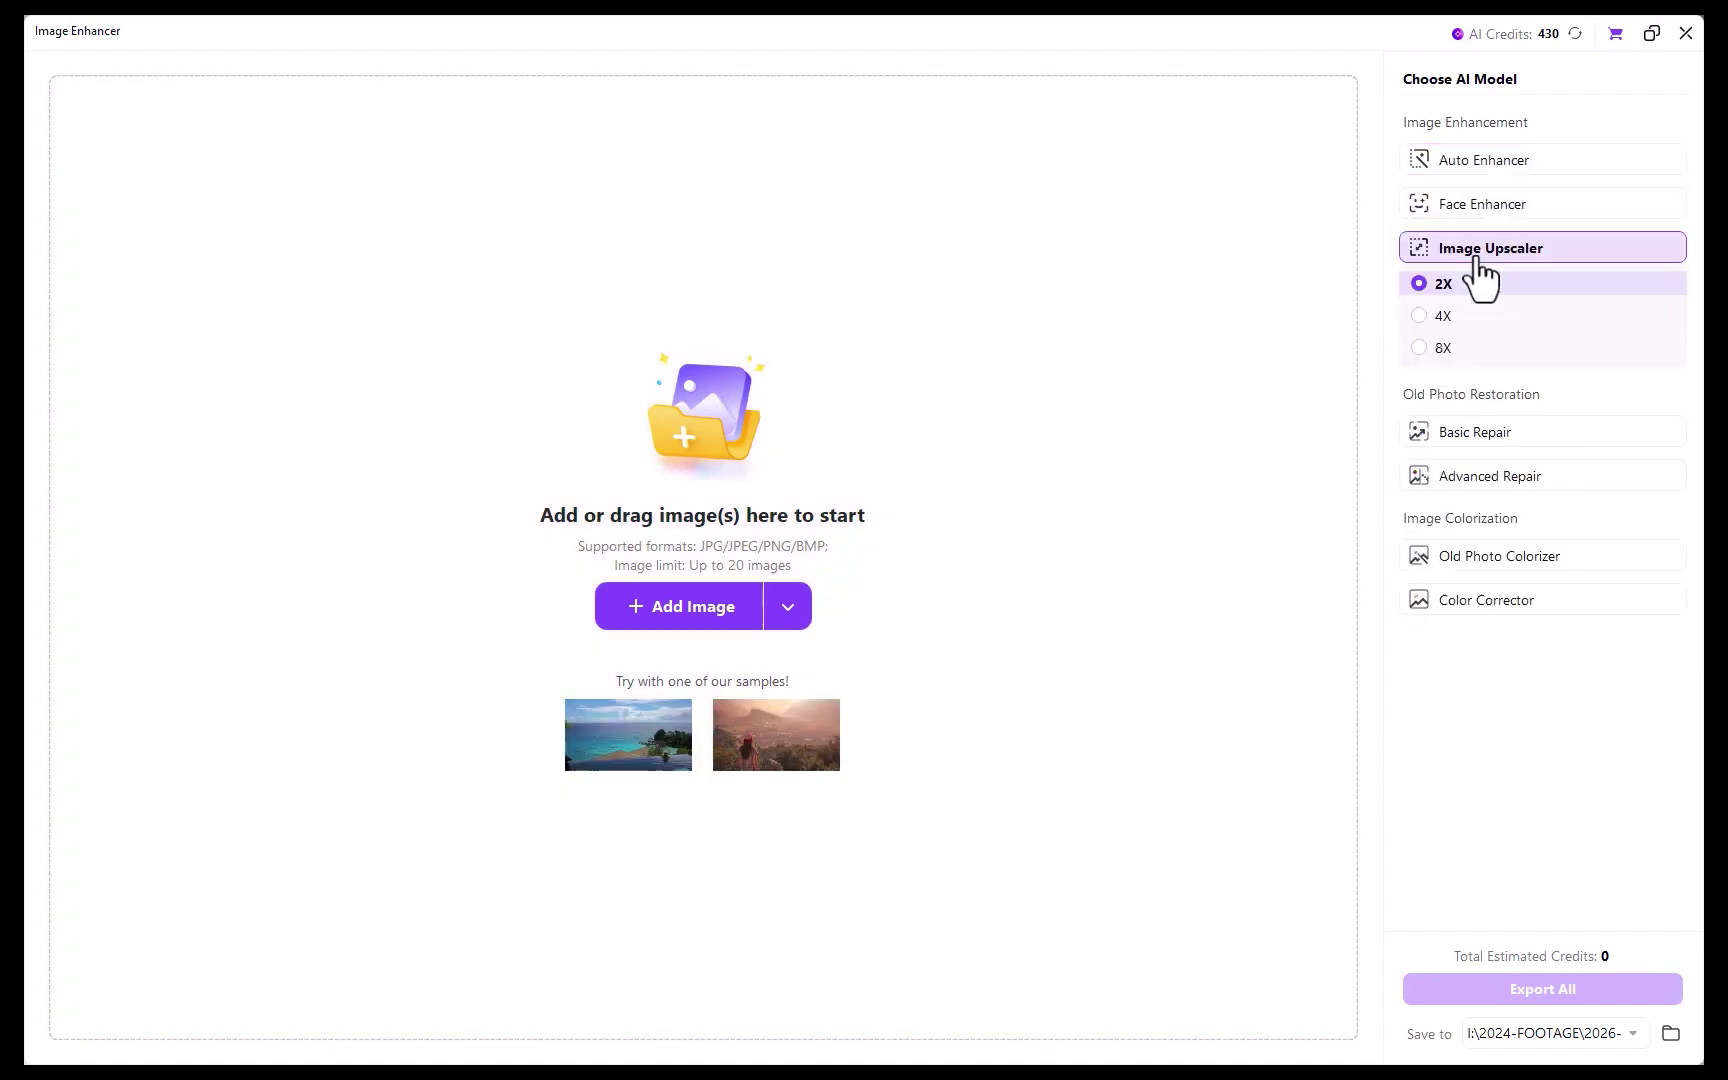
pyautogui.click(1472, 430)
pyautogui.click(1472, 372)
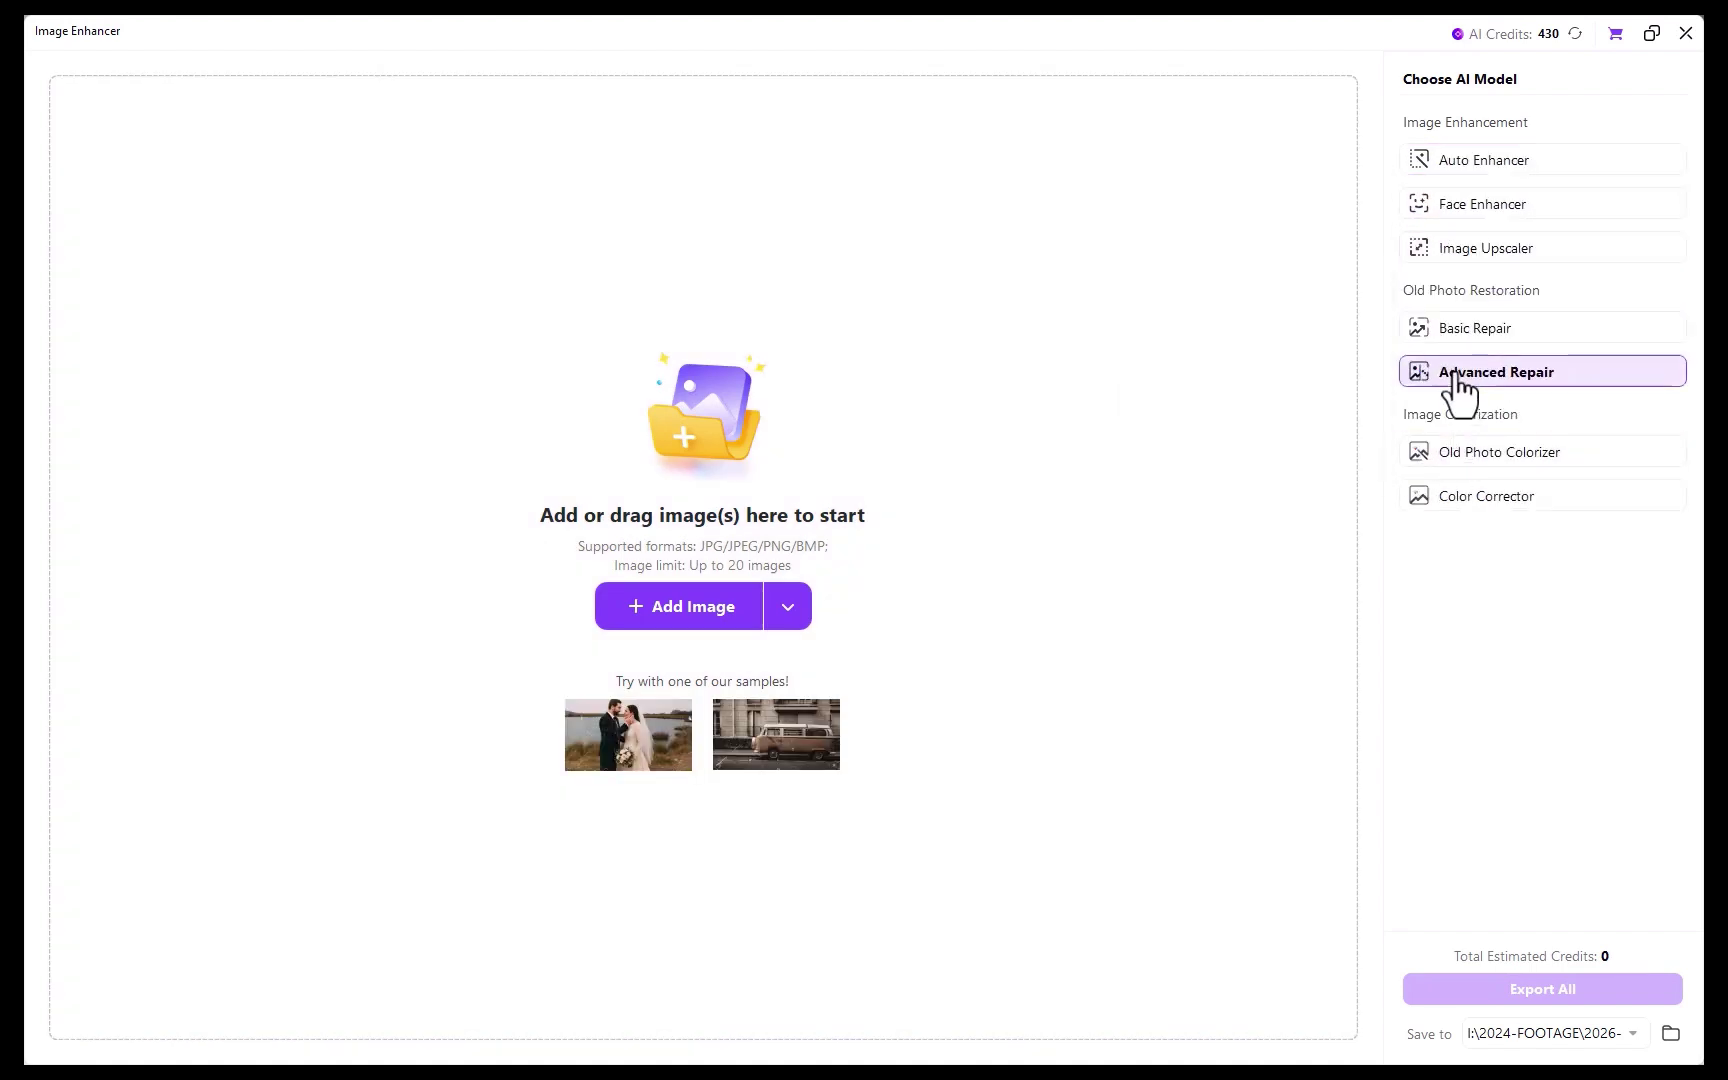
pyautogui.click(1466, 454)
pyautogui.click(1464, 497)
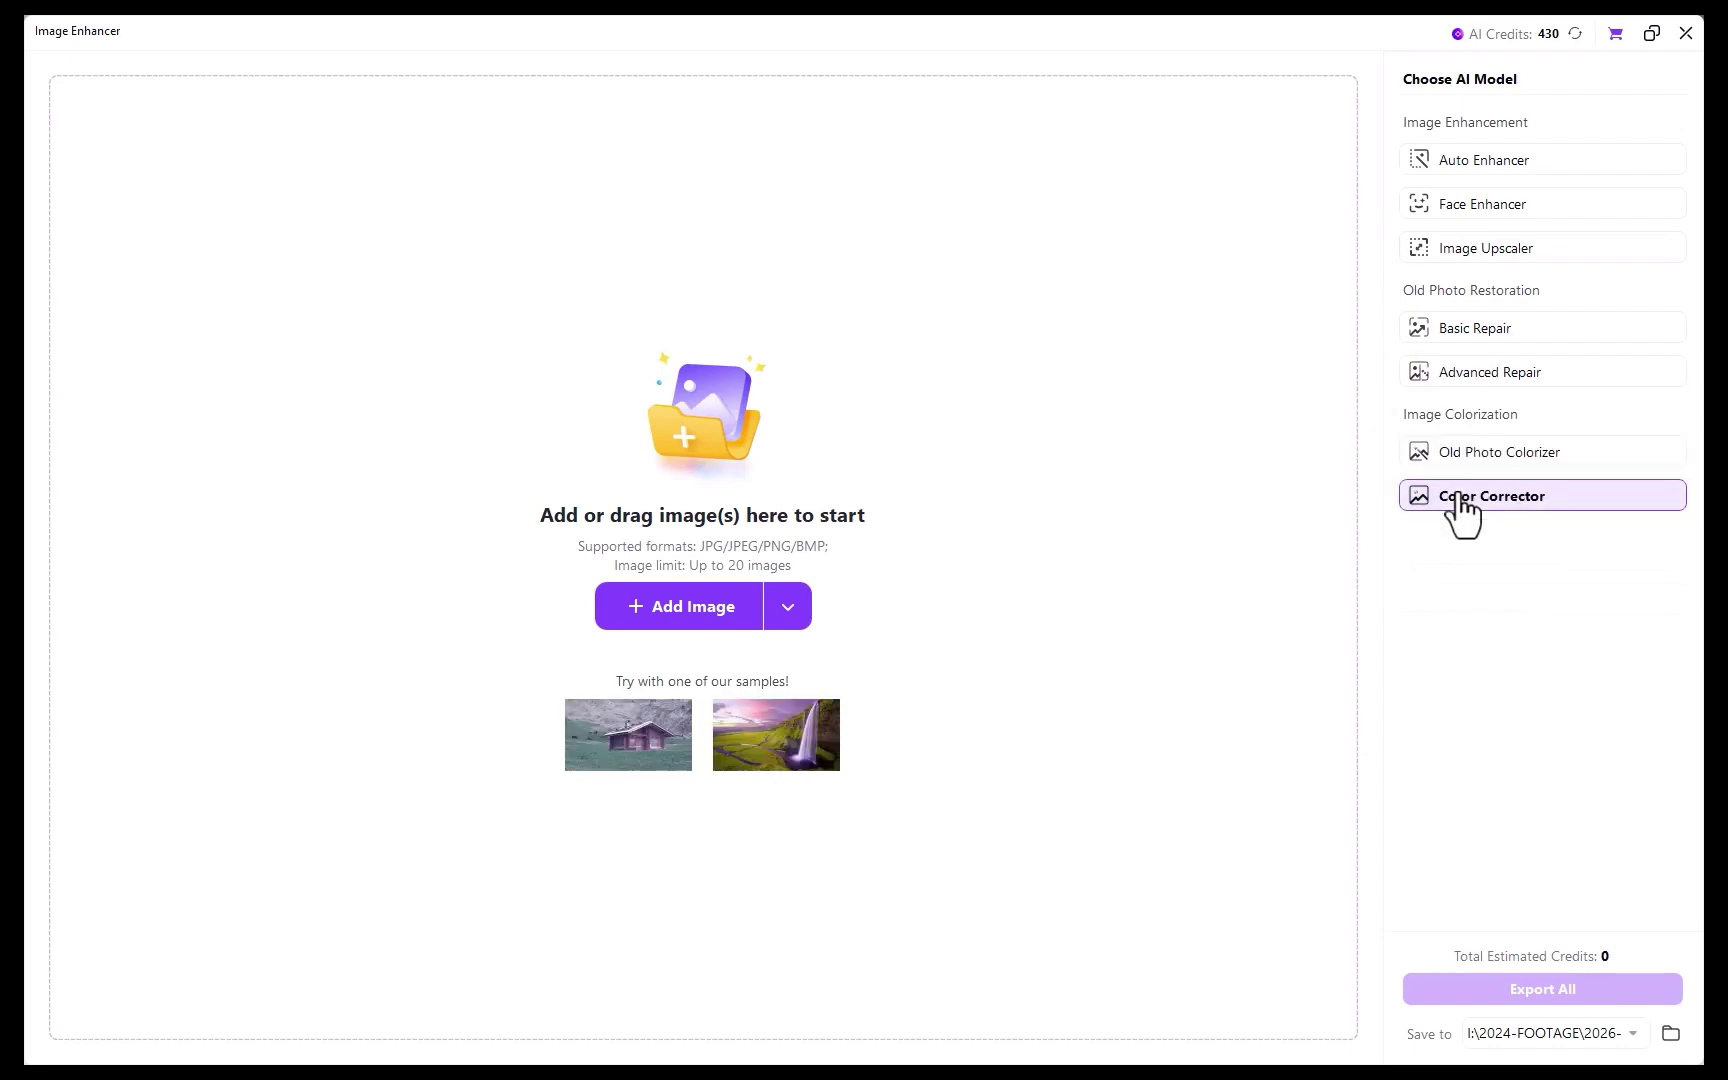
pyautogui.click(1481, 163)
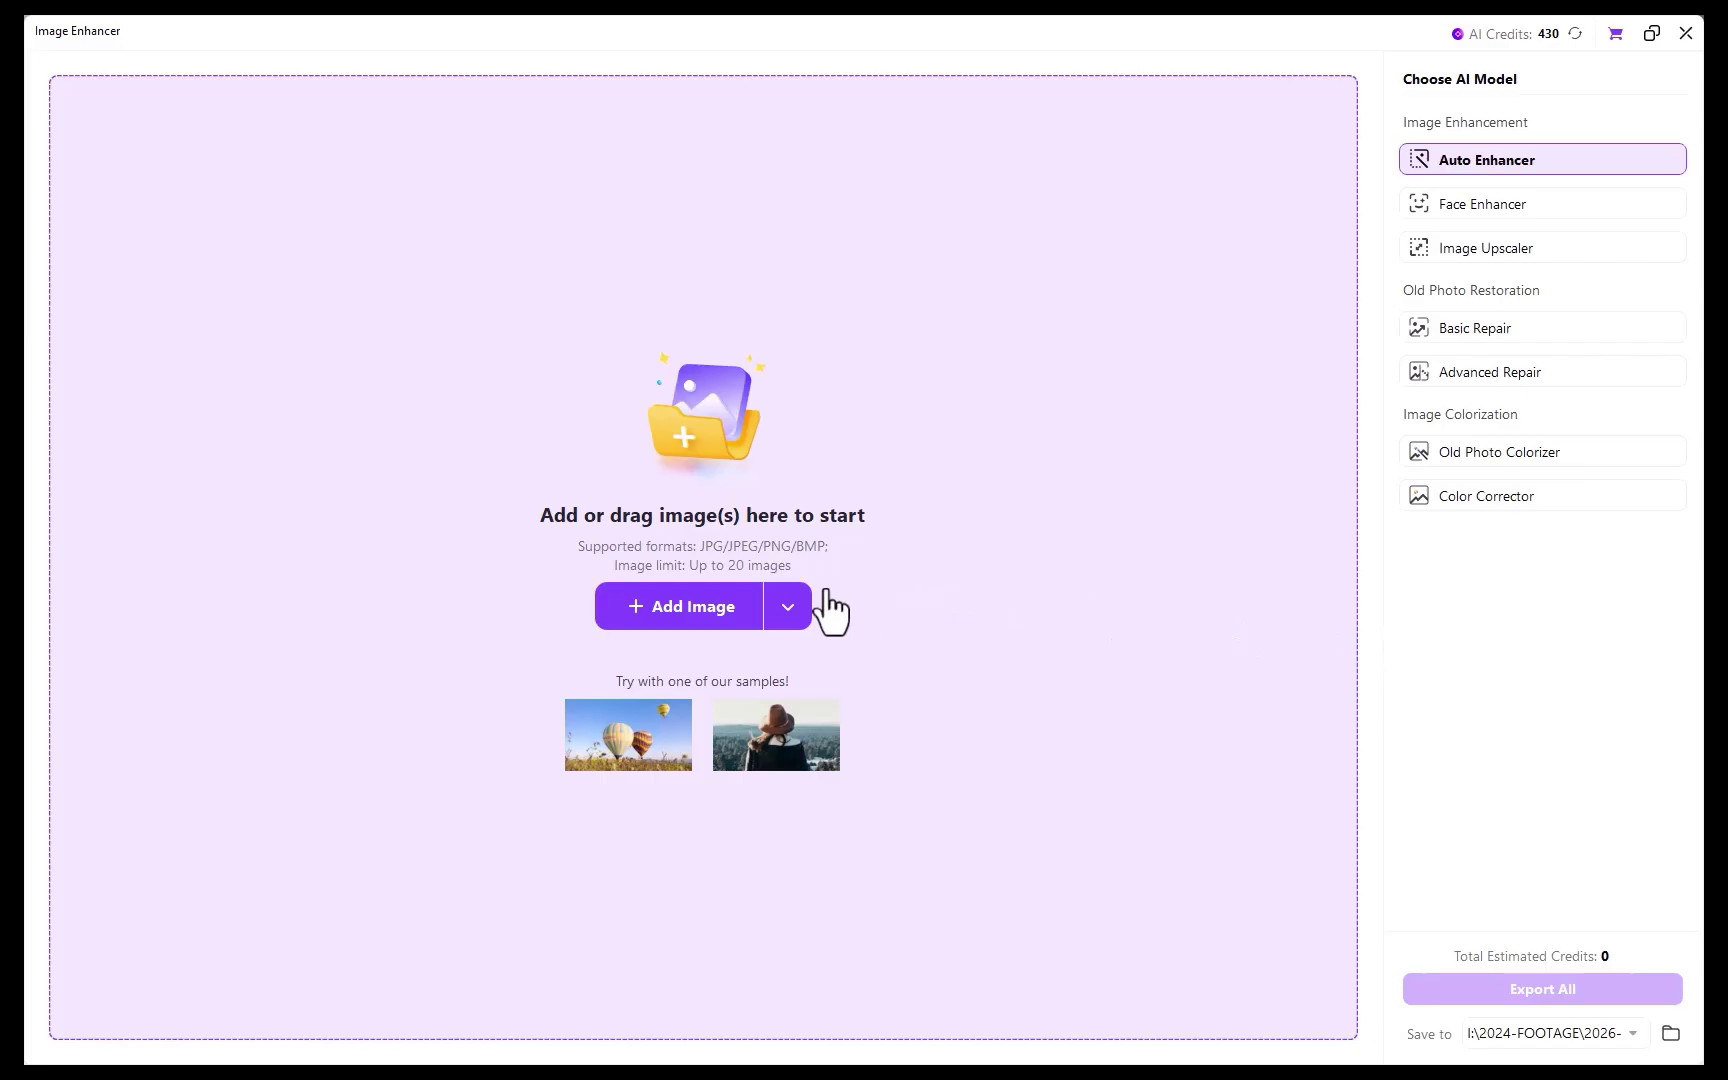
# Step: Add all nine photos from the IMAGEENHANCEMENT folder to the enhancer
pyautogui.click(723, 619)
pyautogui.hotkey('ctrl', 'a')
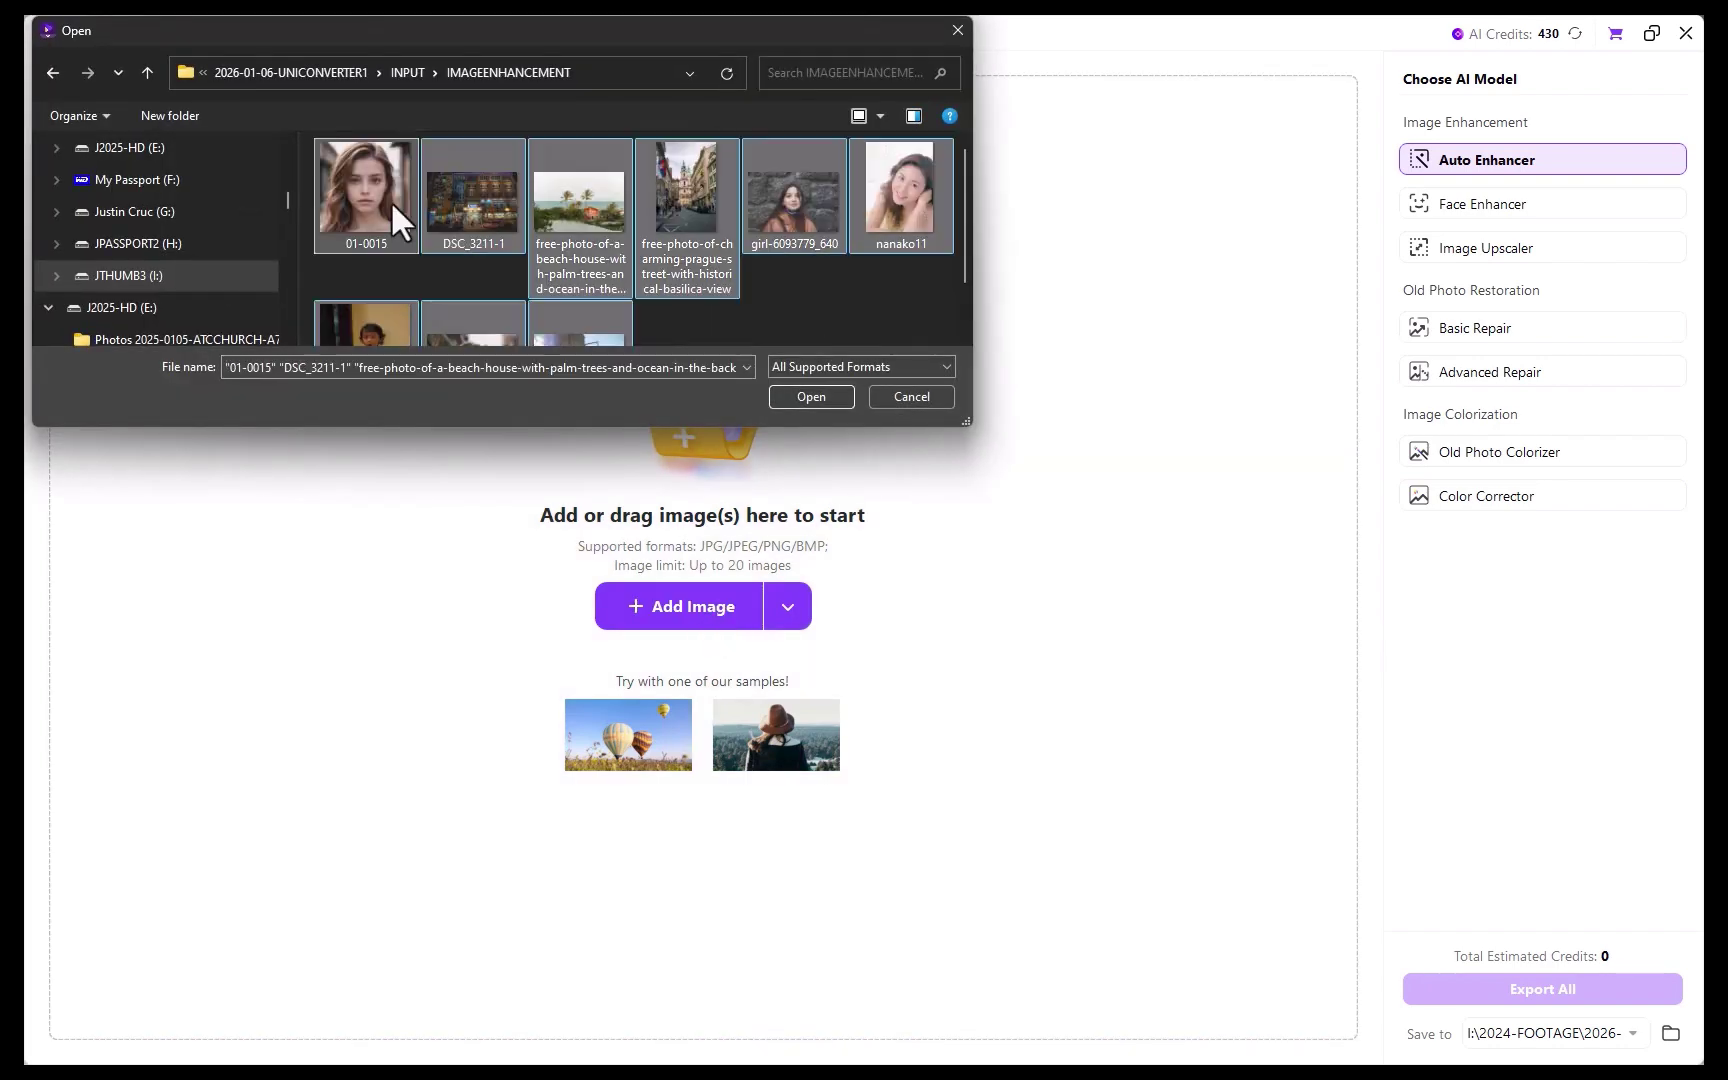
pyautogui.moveTo(585, 201); pyautogui.dragTo(622, 500)
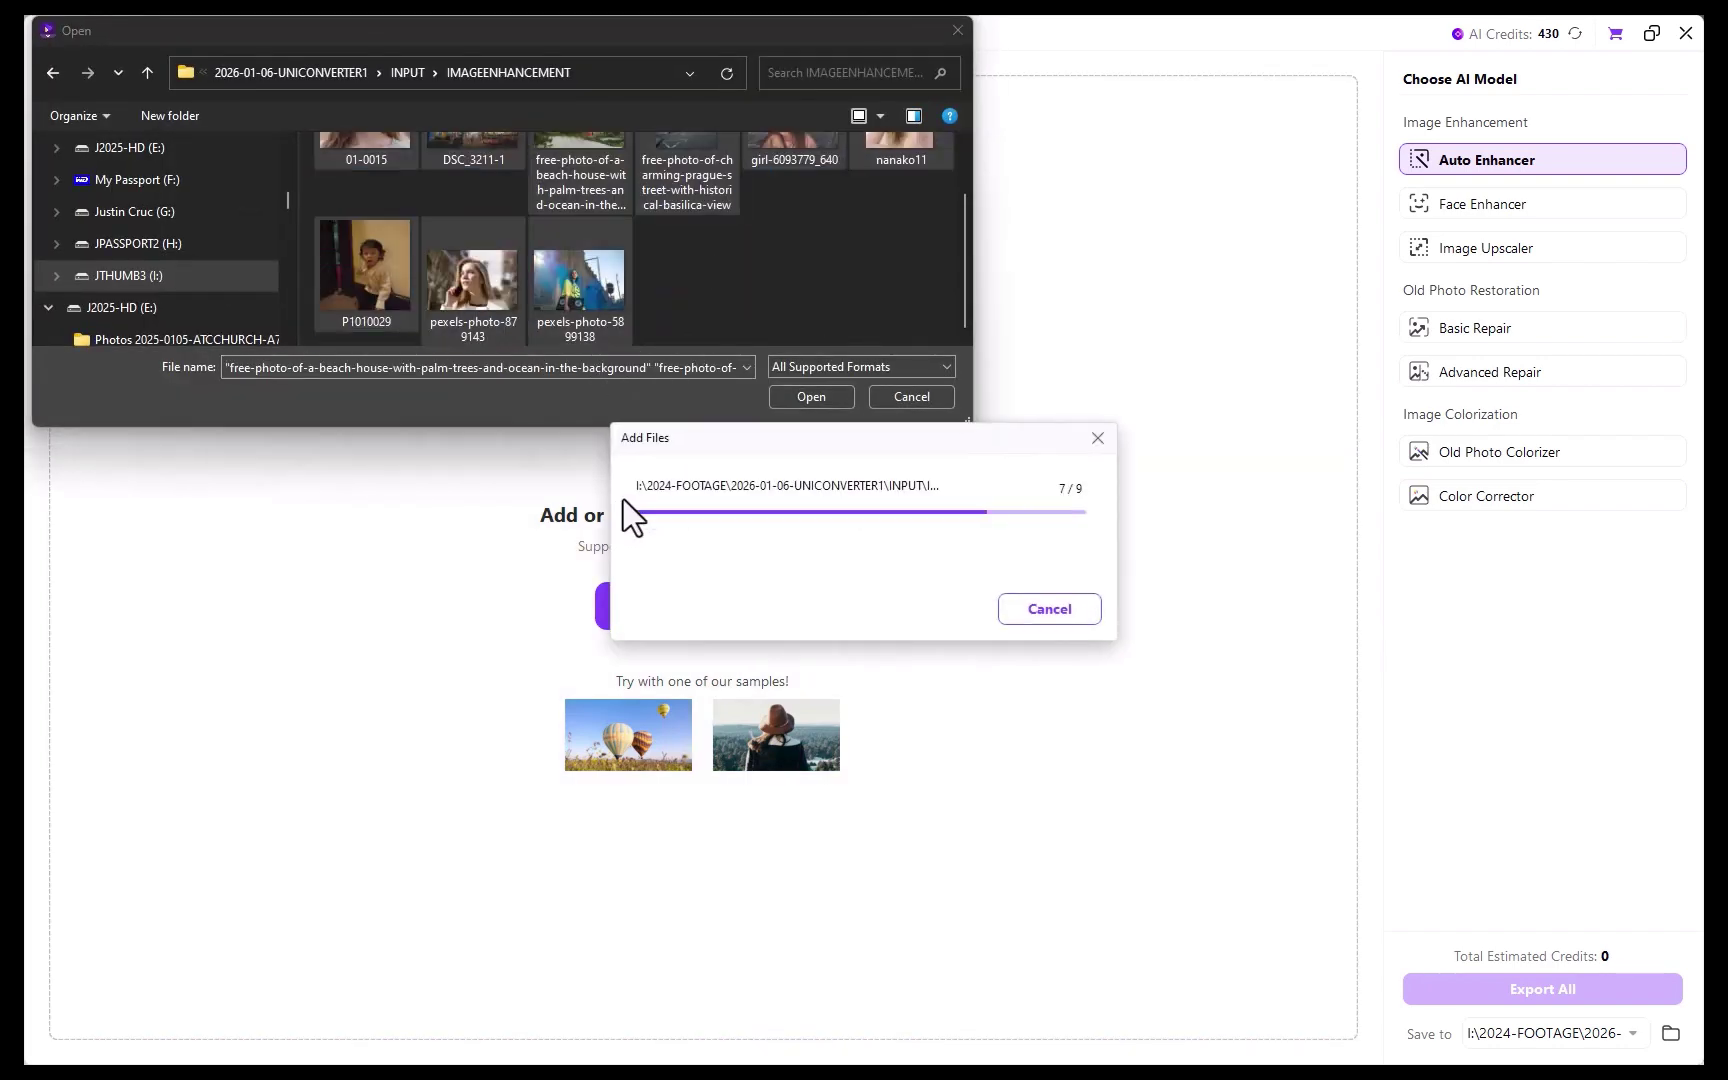
pyautogui.click(957, 30)
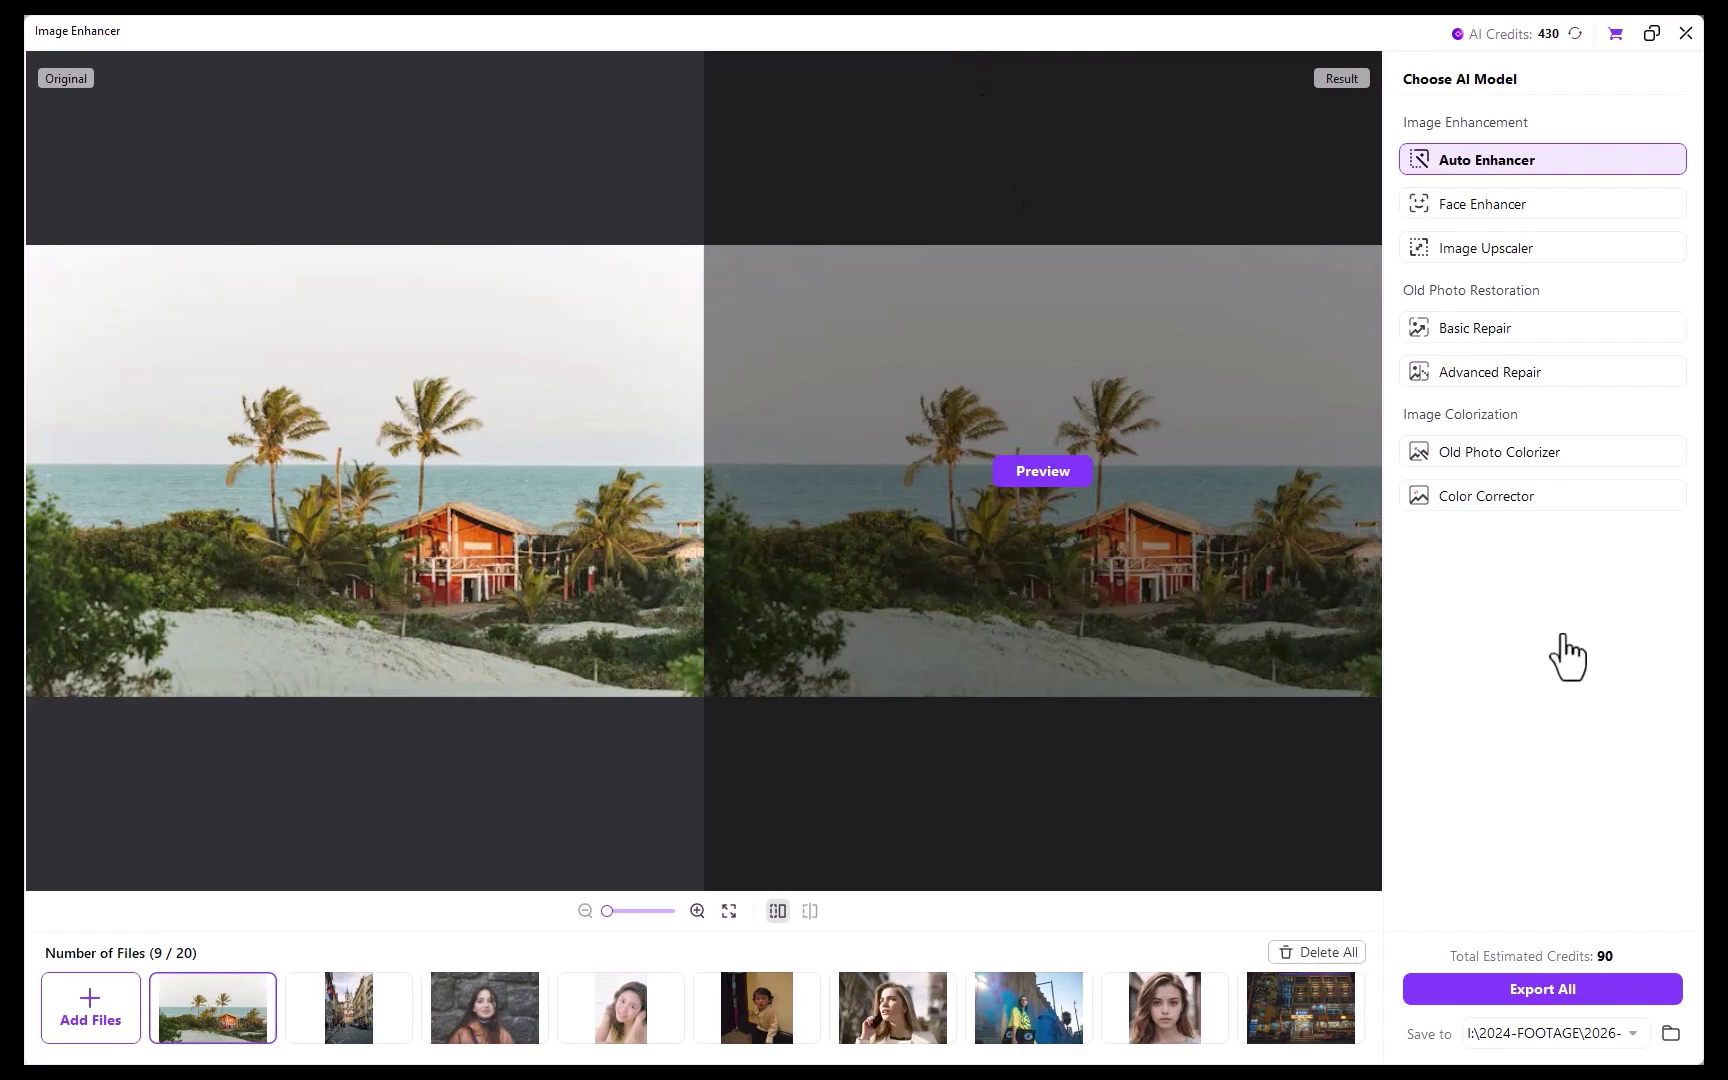
# Step: Browse the loaded portraits and preview the enhanced brunette close-up
pyautogui.click(1159, 1012)
pyautogui.click(1013, 1029)
pyautogui.click(891, 1013)
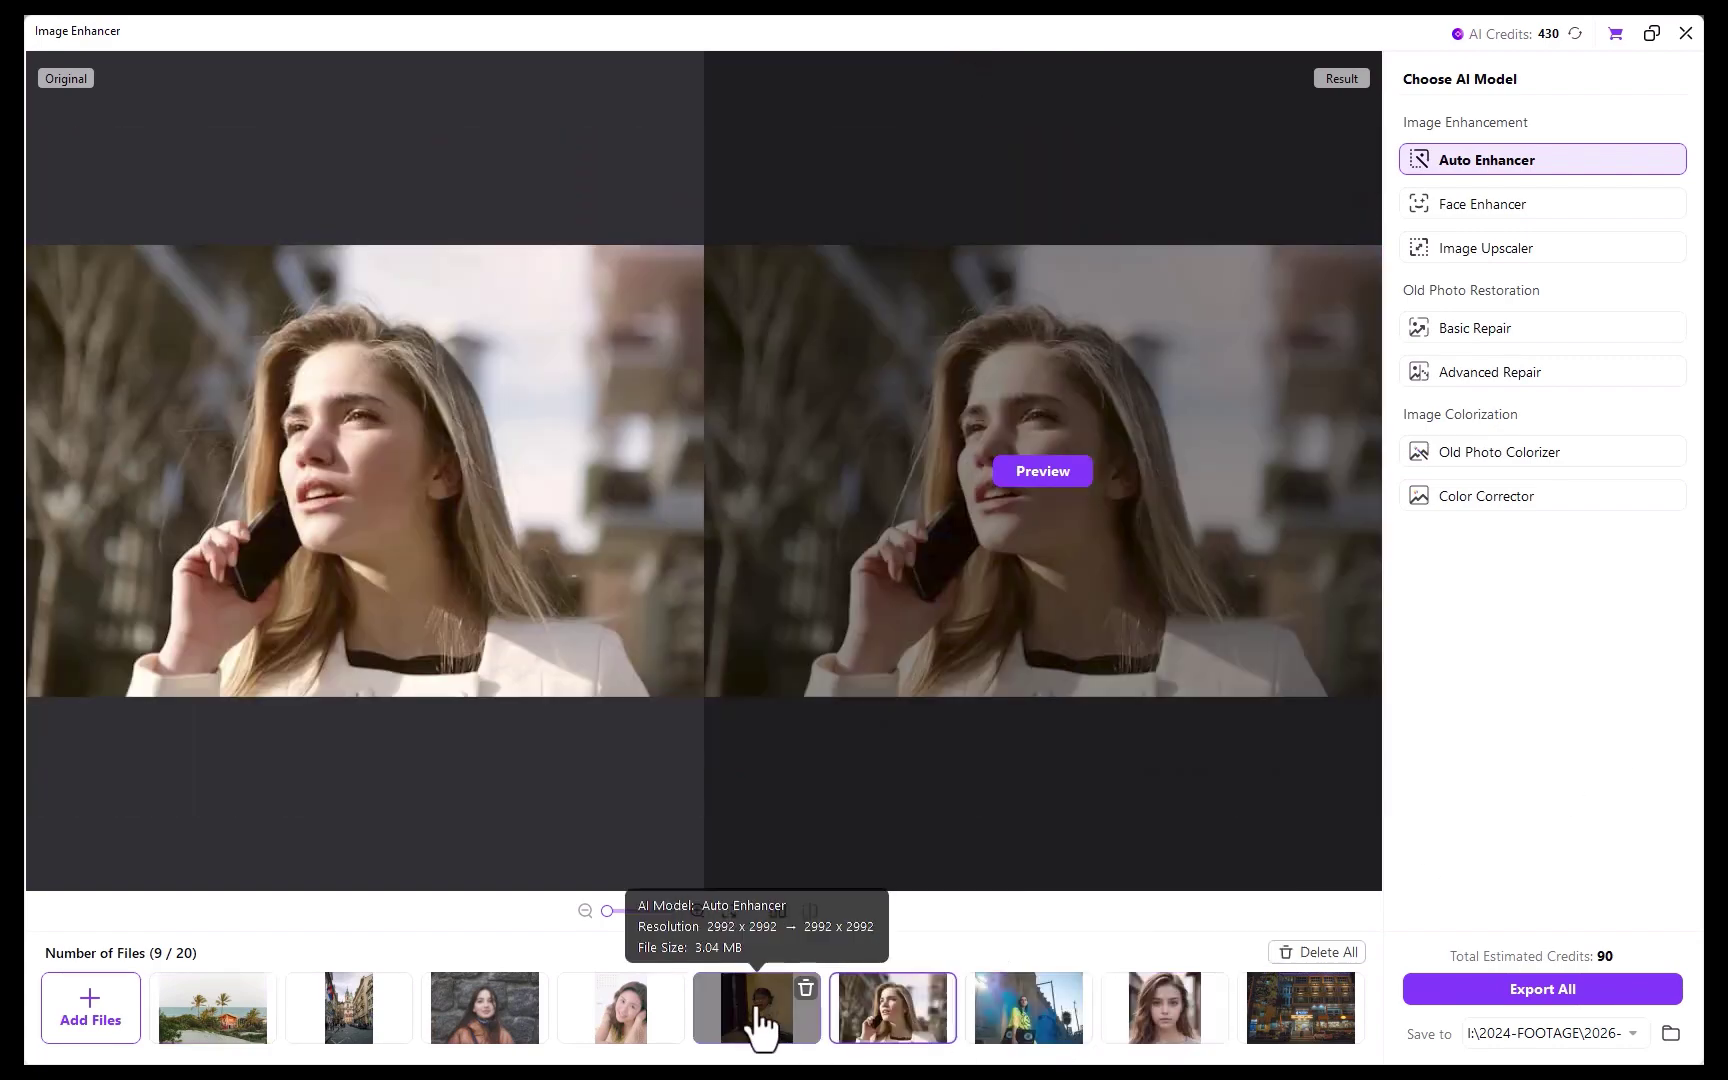
pyautogui.click(624, 1015)
pyautogui.click(486, 1015)
pyautogui.click(1148, 1009)
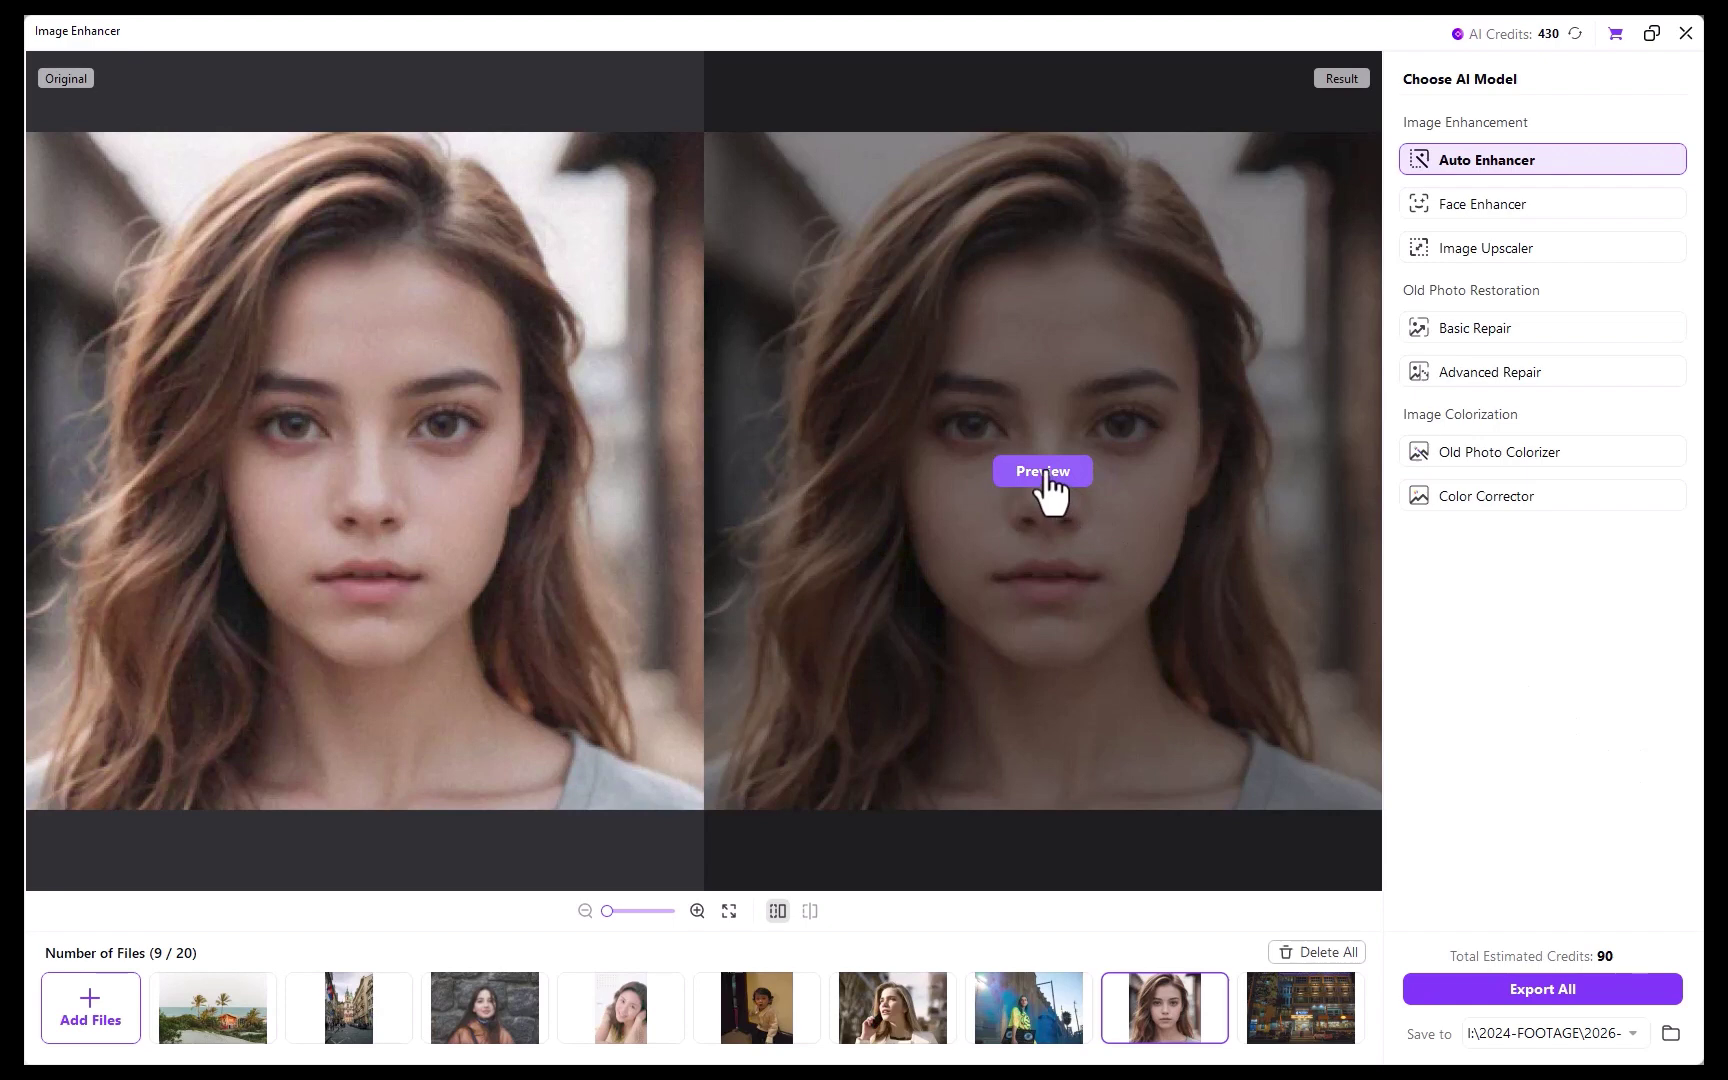
pyautogui.click(1042, 471)
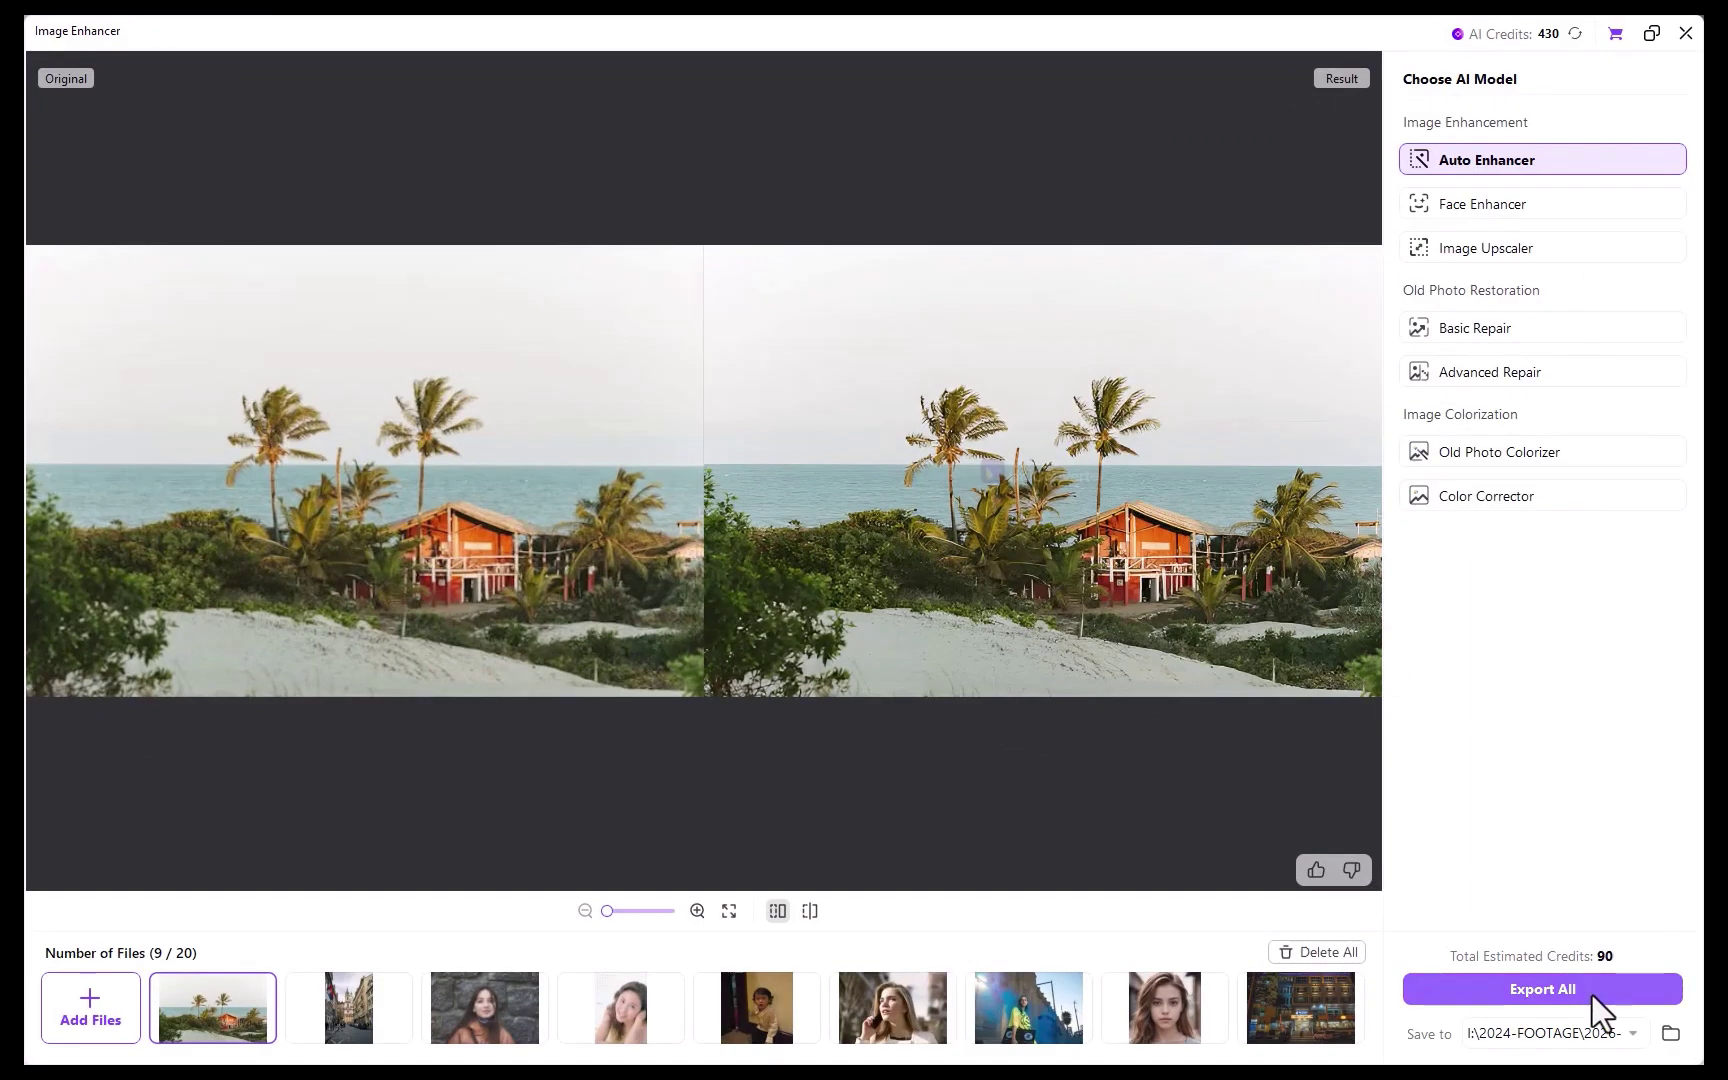
# Step: Export all nine Auto Enhancer results to the ENHANCED folder
pyautogui.click(1591, 991)
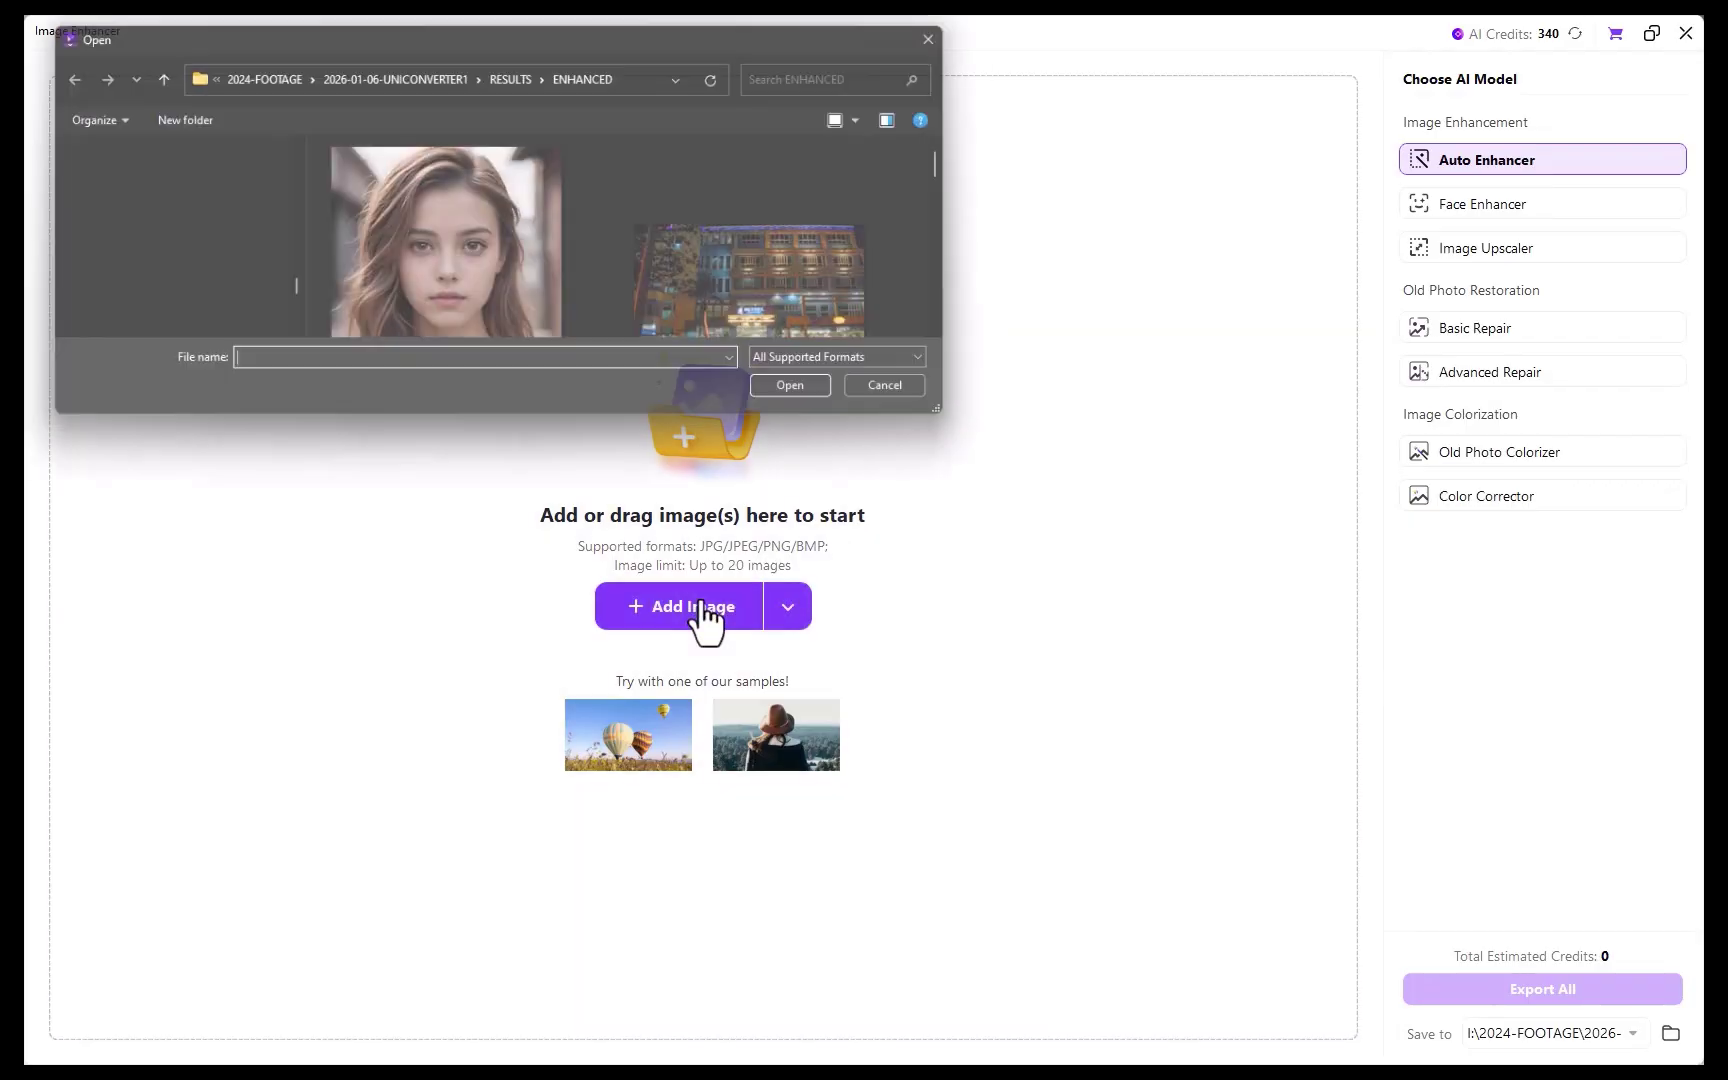
# Step: Load the four old JPGs from the RESTORE input folder
pyautogui.click(432, 176)
pyautogui.keyDown('shift'); pyautogui.click(417, 260); pyautogui.keyUp('shift')
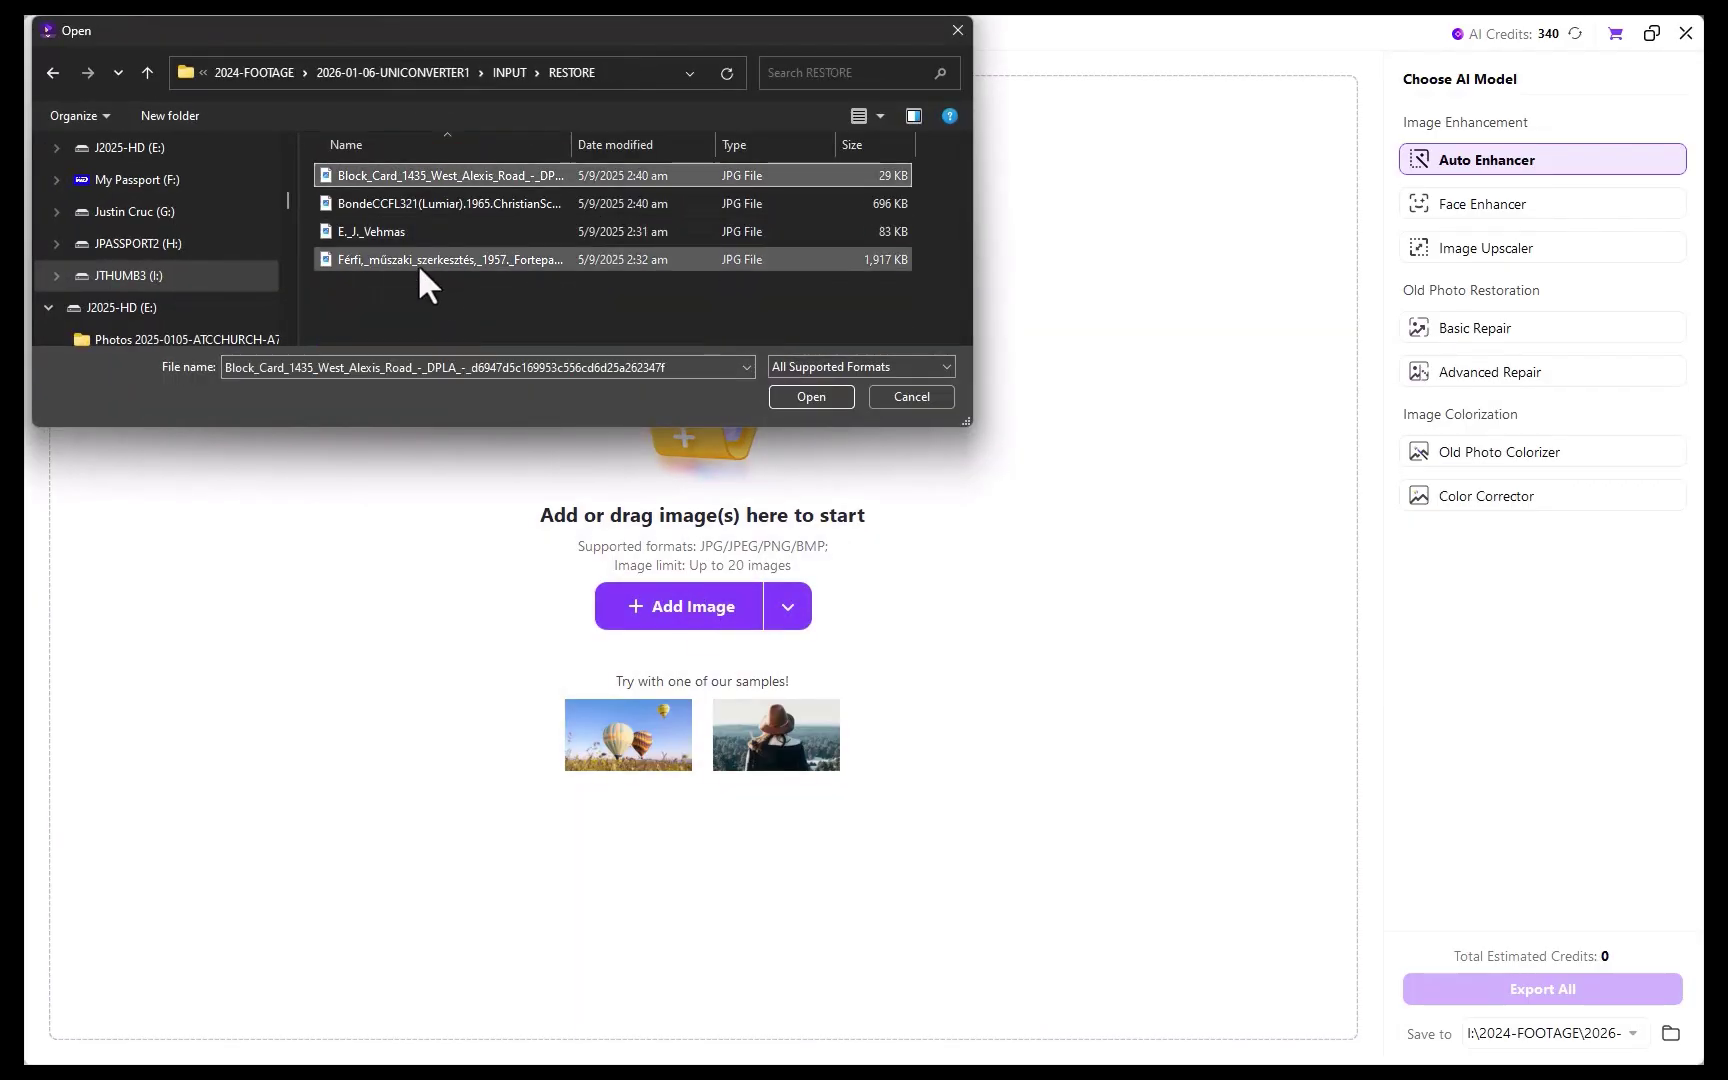
pyautogui.click(810, 395)
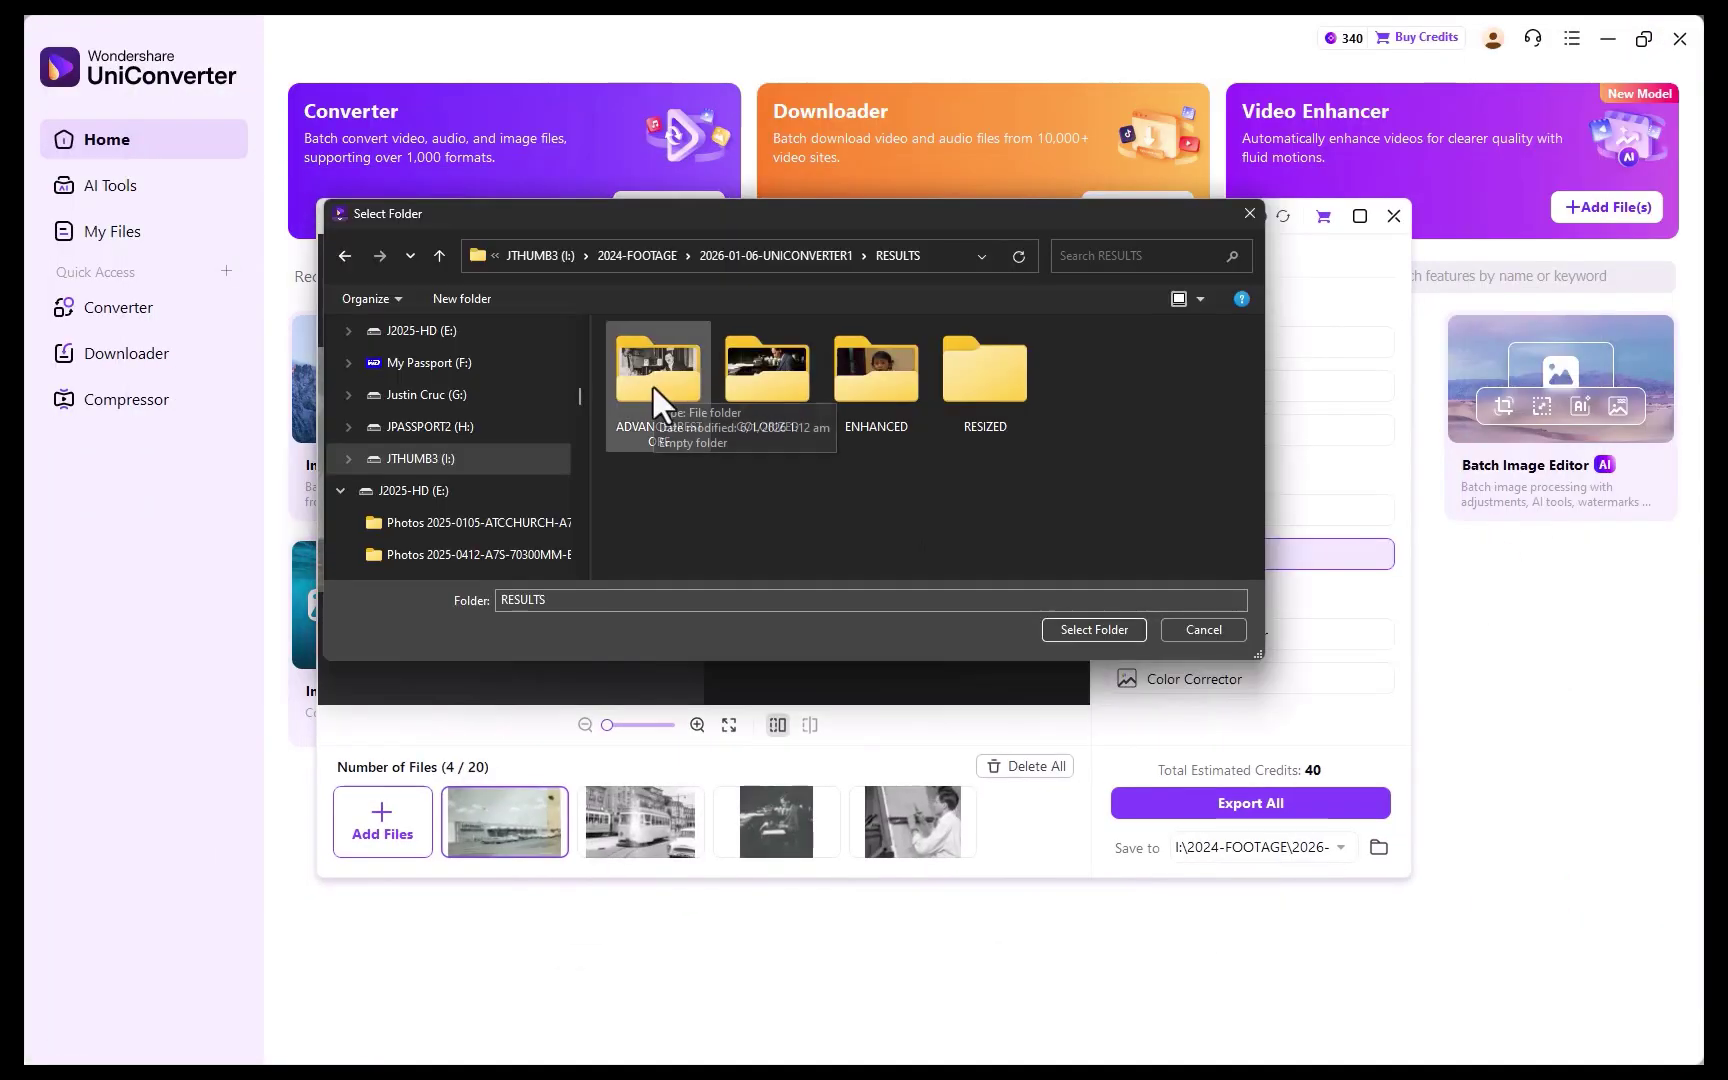
# Step: Save to ADVANCEDRESTORE, maximize the window and export all four repaired photos
pyautogui.doubleClick(654, 388)
pyautogui.click(1094, 629)
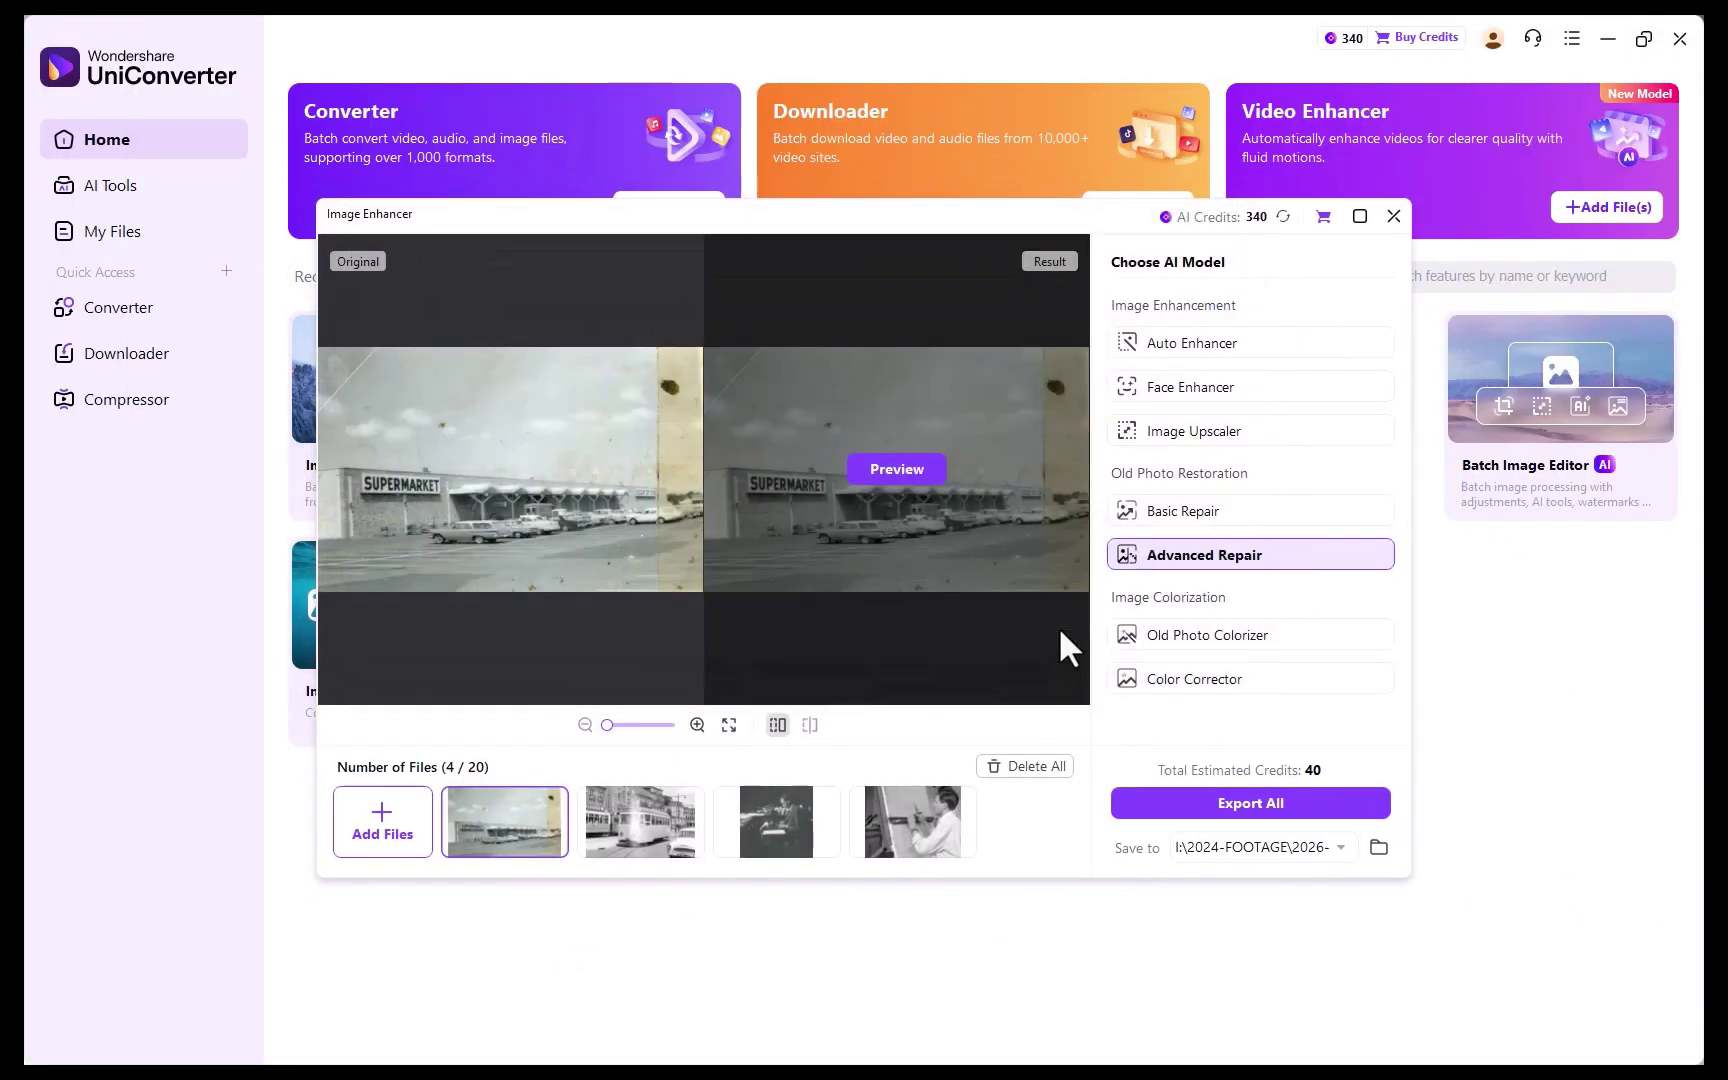
pyautogui.click(1360, 217)
pyautogui.click(1498, 997)
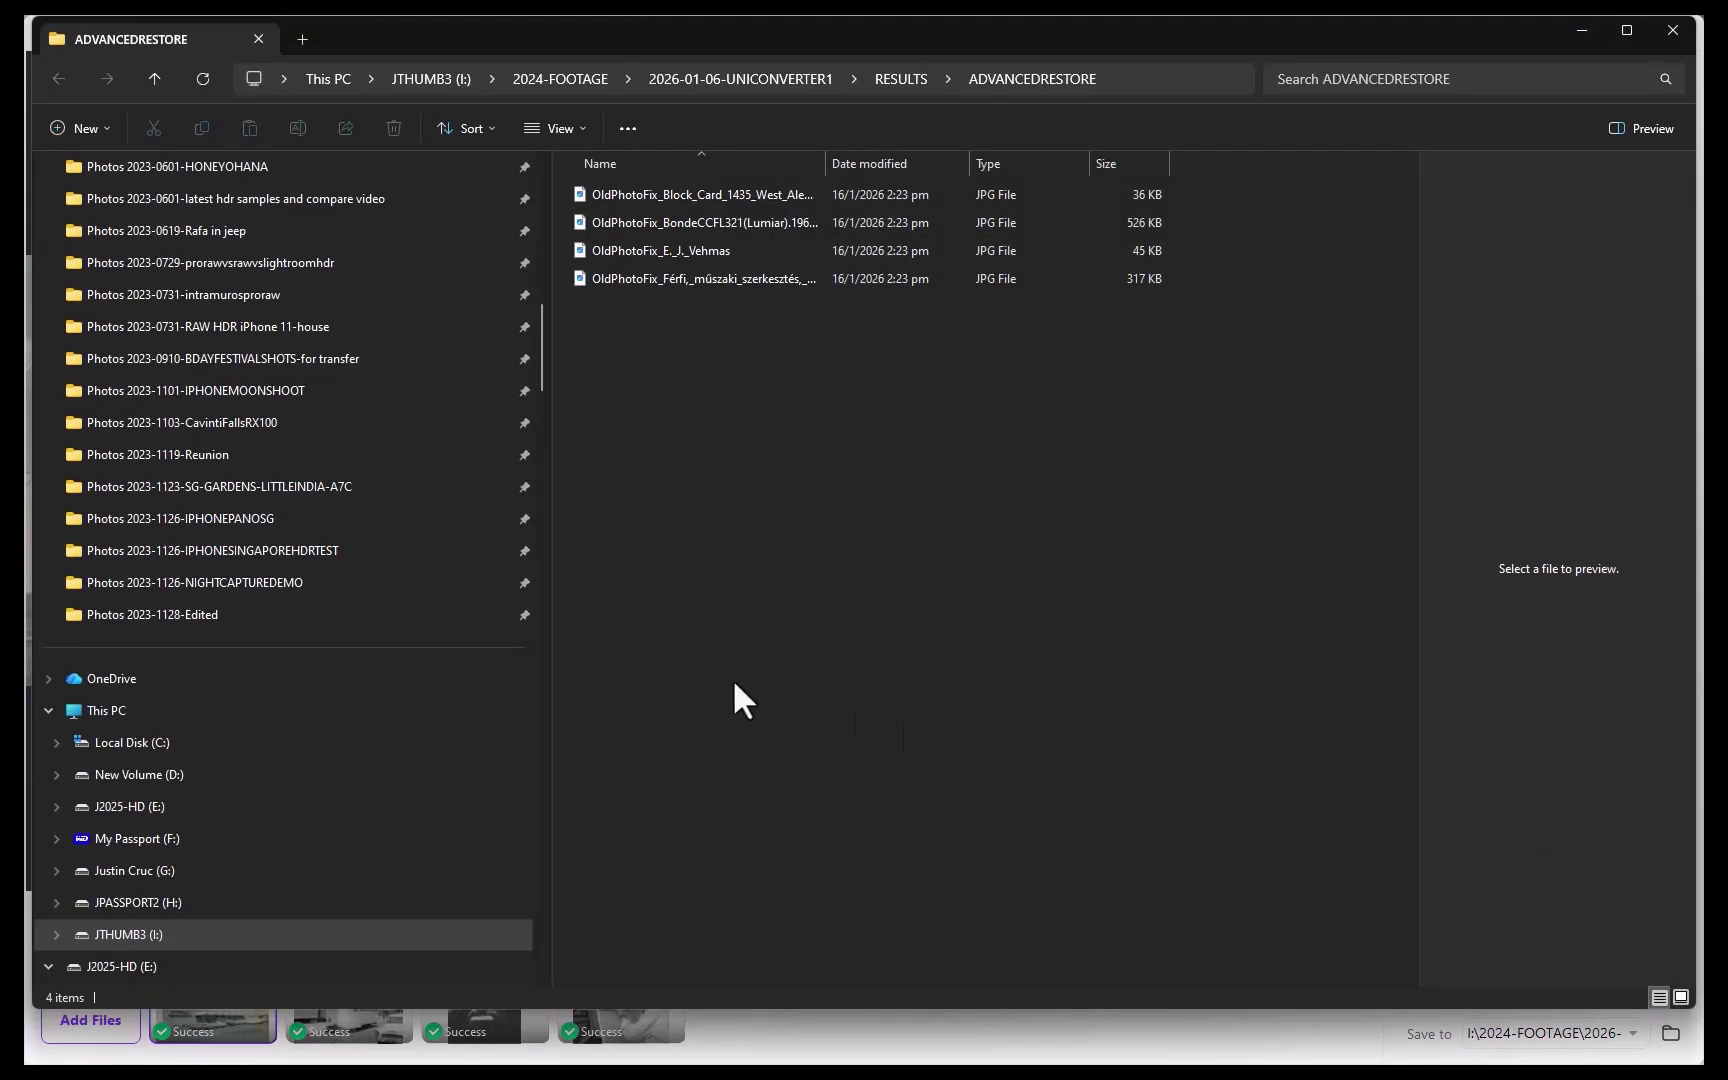
# Step: Show the ADVANCEDRESTORE folder's repaired photos as large thumbnails
pyautogui.rightClick(734, 681)
pyautogui.moveTo(865, 703)
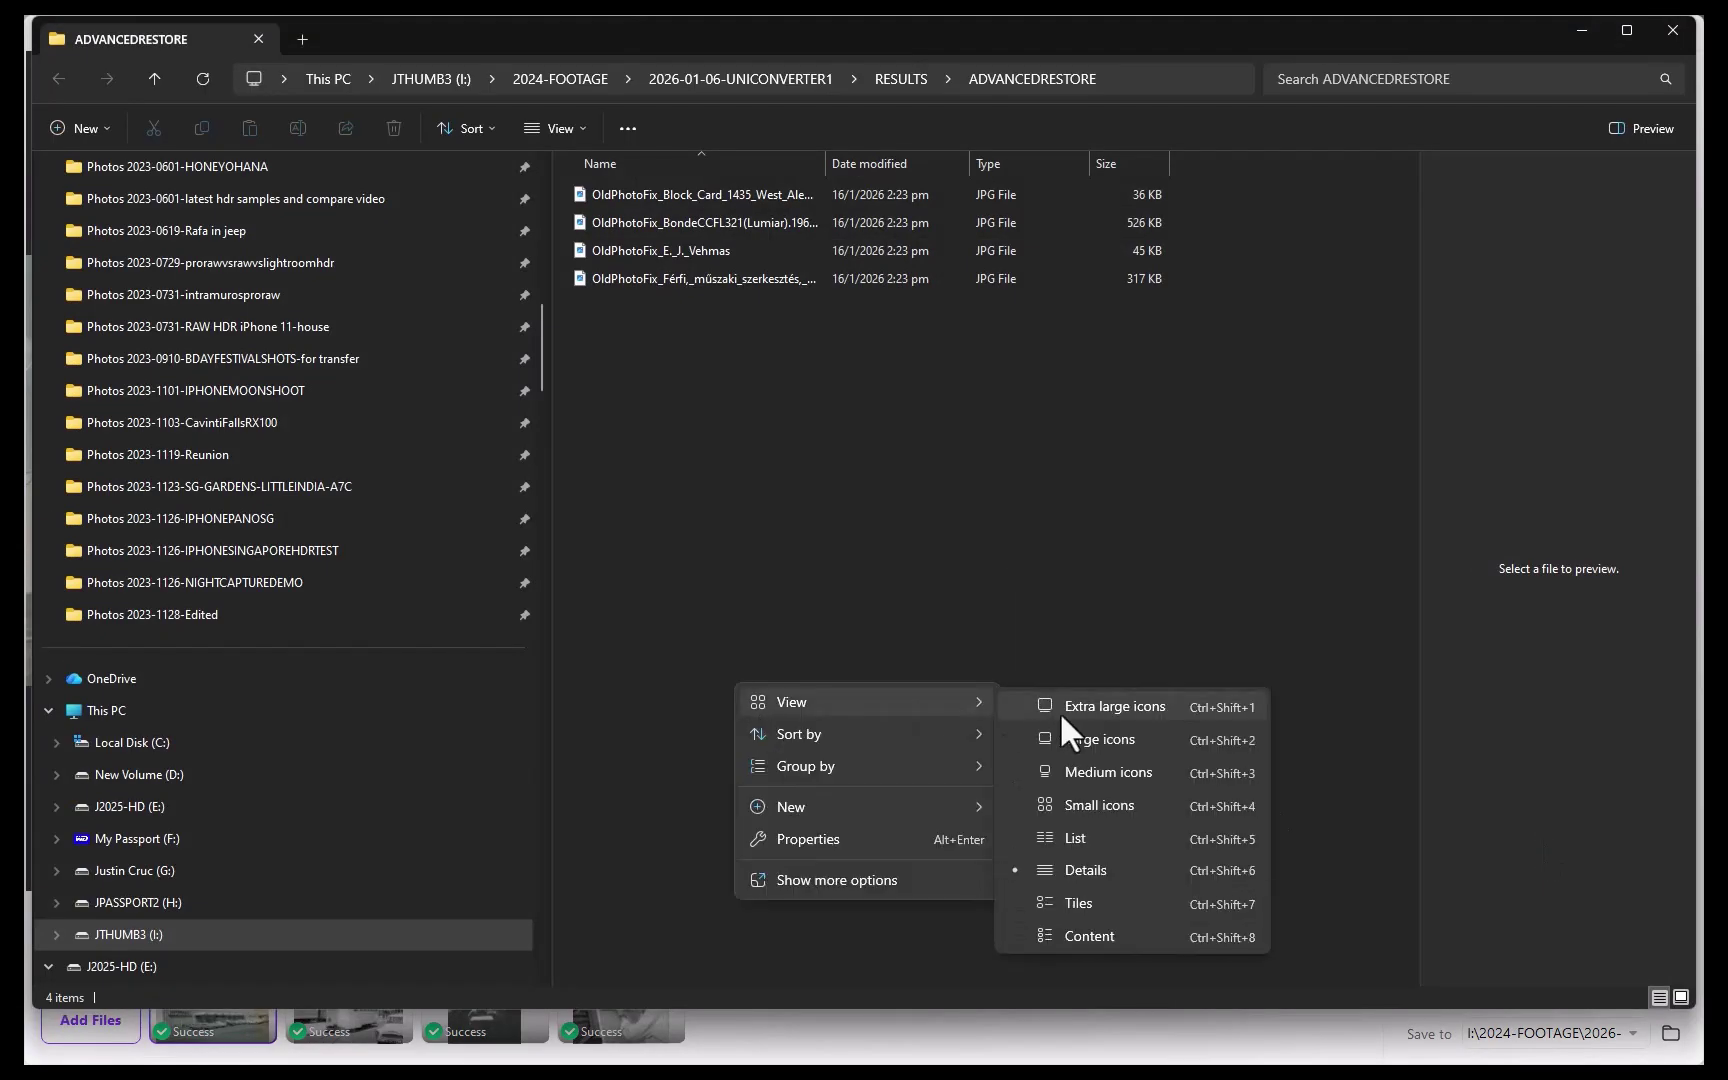
pyautogui.click(1058, 712)
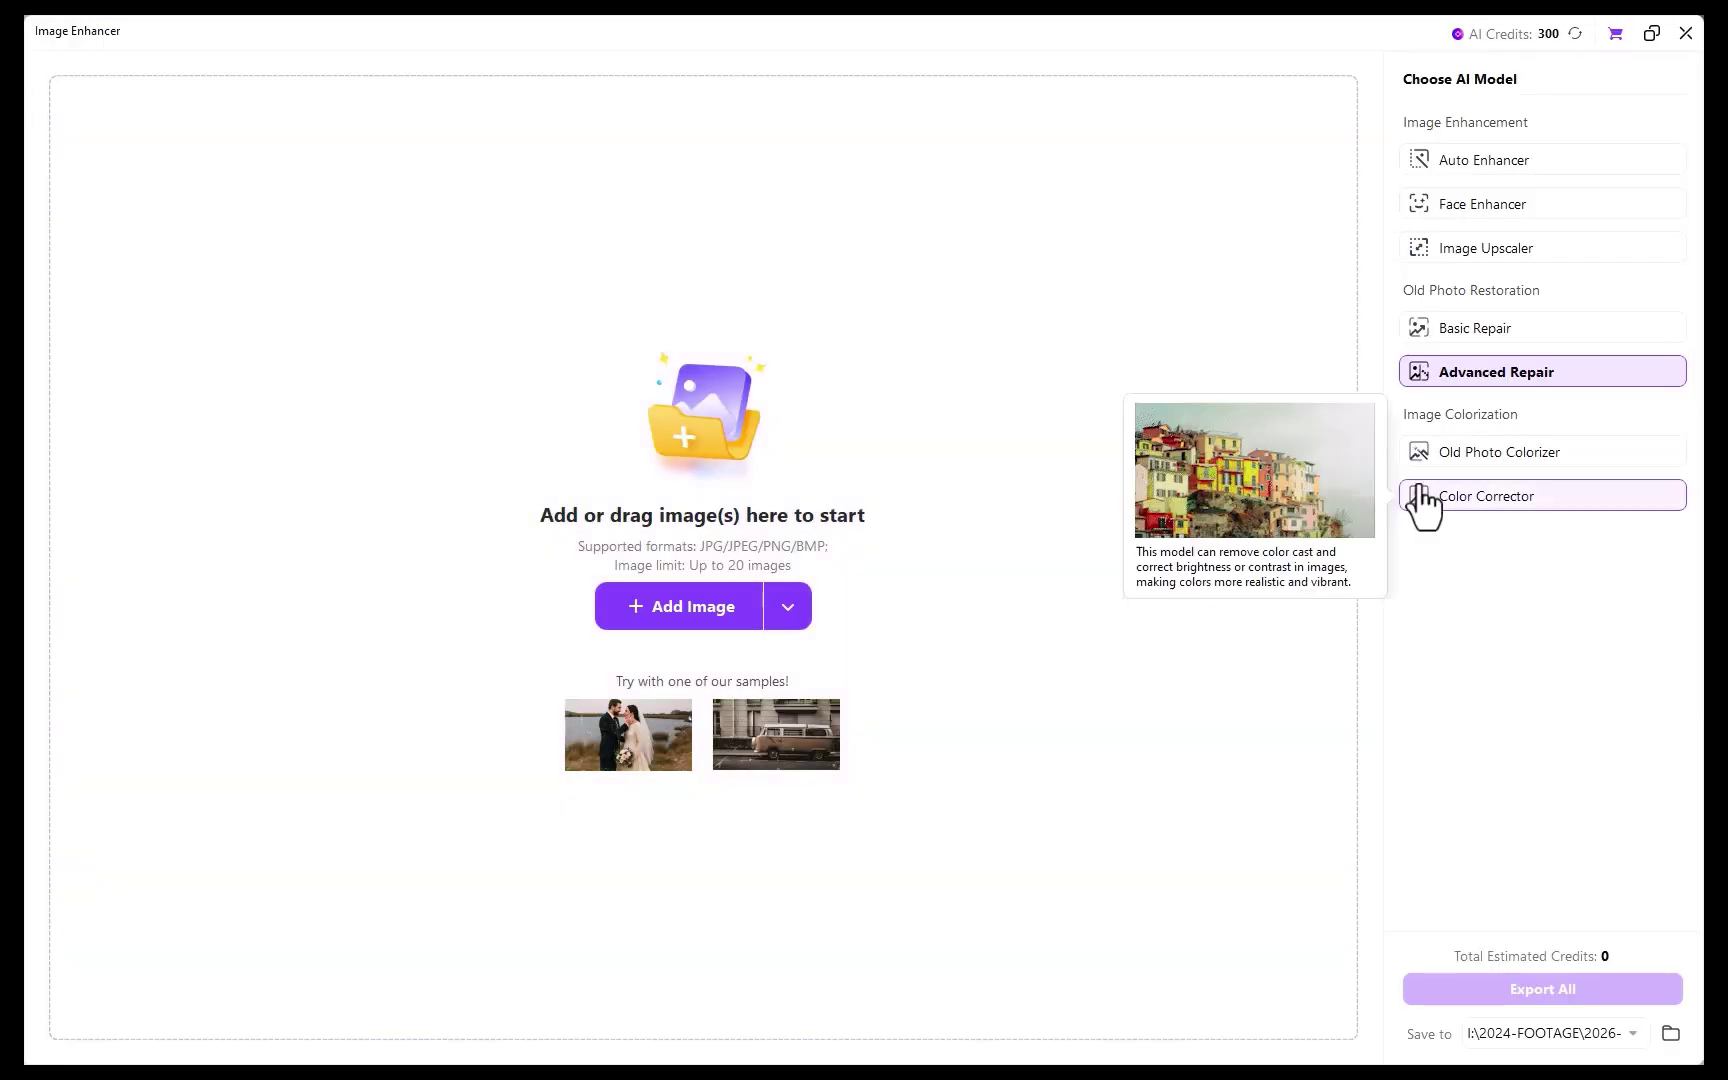
# Step: Choose Old Photo Colorizer and load the four ADVANCEDRESTORE photos
pyautogui.click(1505, 452)
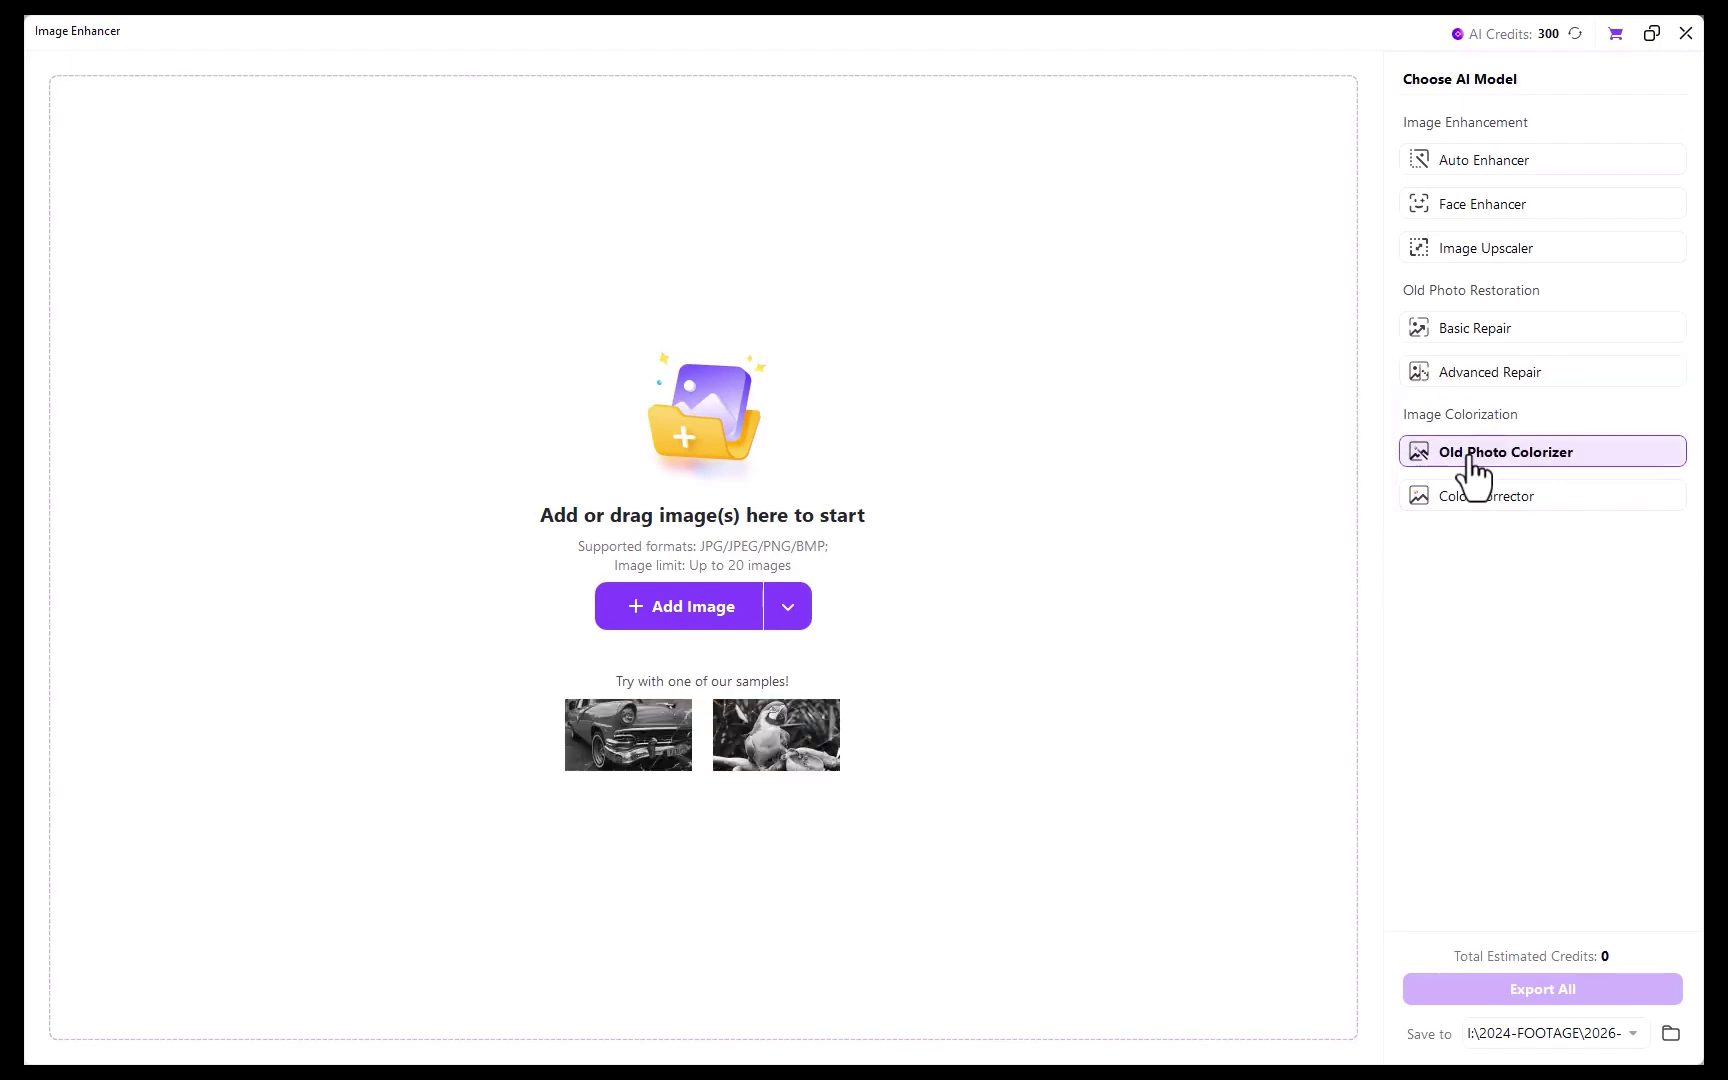
pyautogui.click(692, 606)
pyautogui.click(448, 174)
pyautogui.keyDown('shift'); pyautogui.click(446, 259); pyautogui.keyUp('shift')
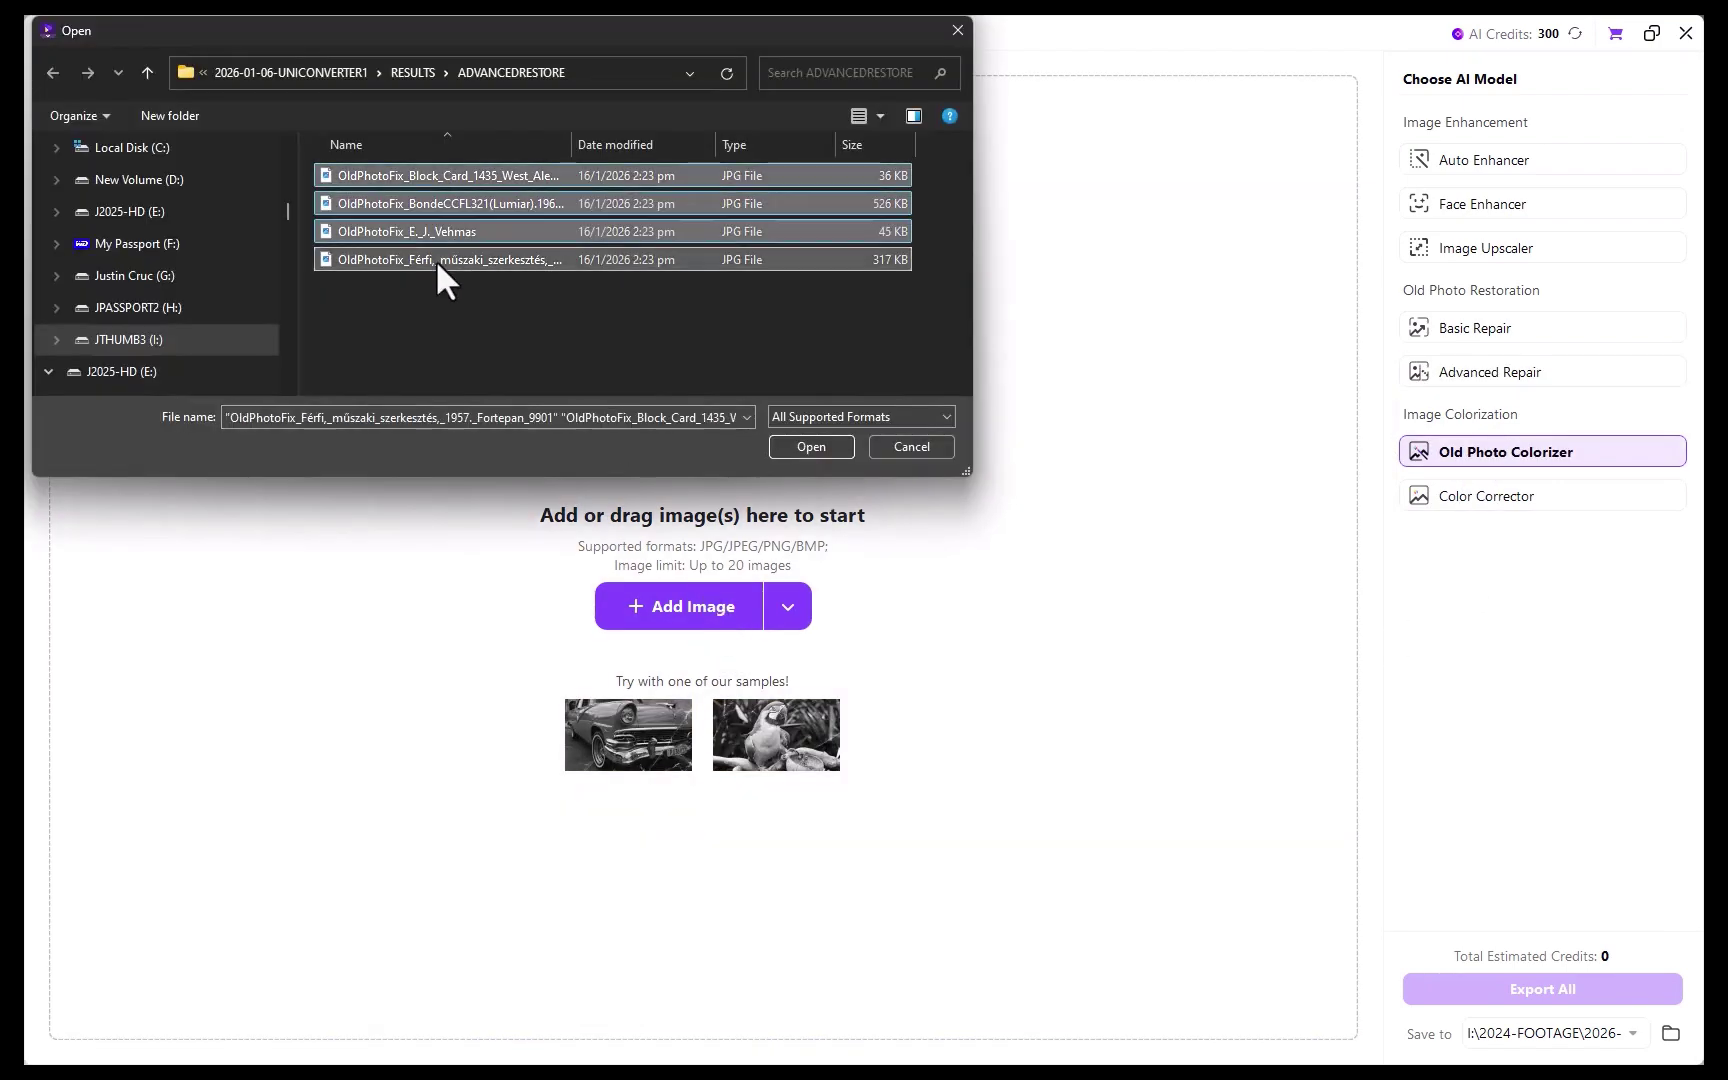
pyautogui.click(810, 445)
# Step: Add the three photos from the INPUT\COLORIZE folder
pyautogui.click(90, 1009)
pyautogui.click(413, 72)
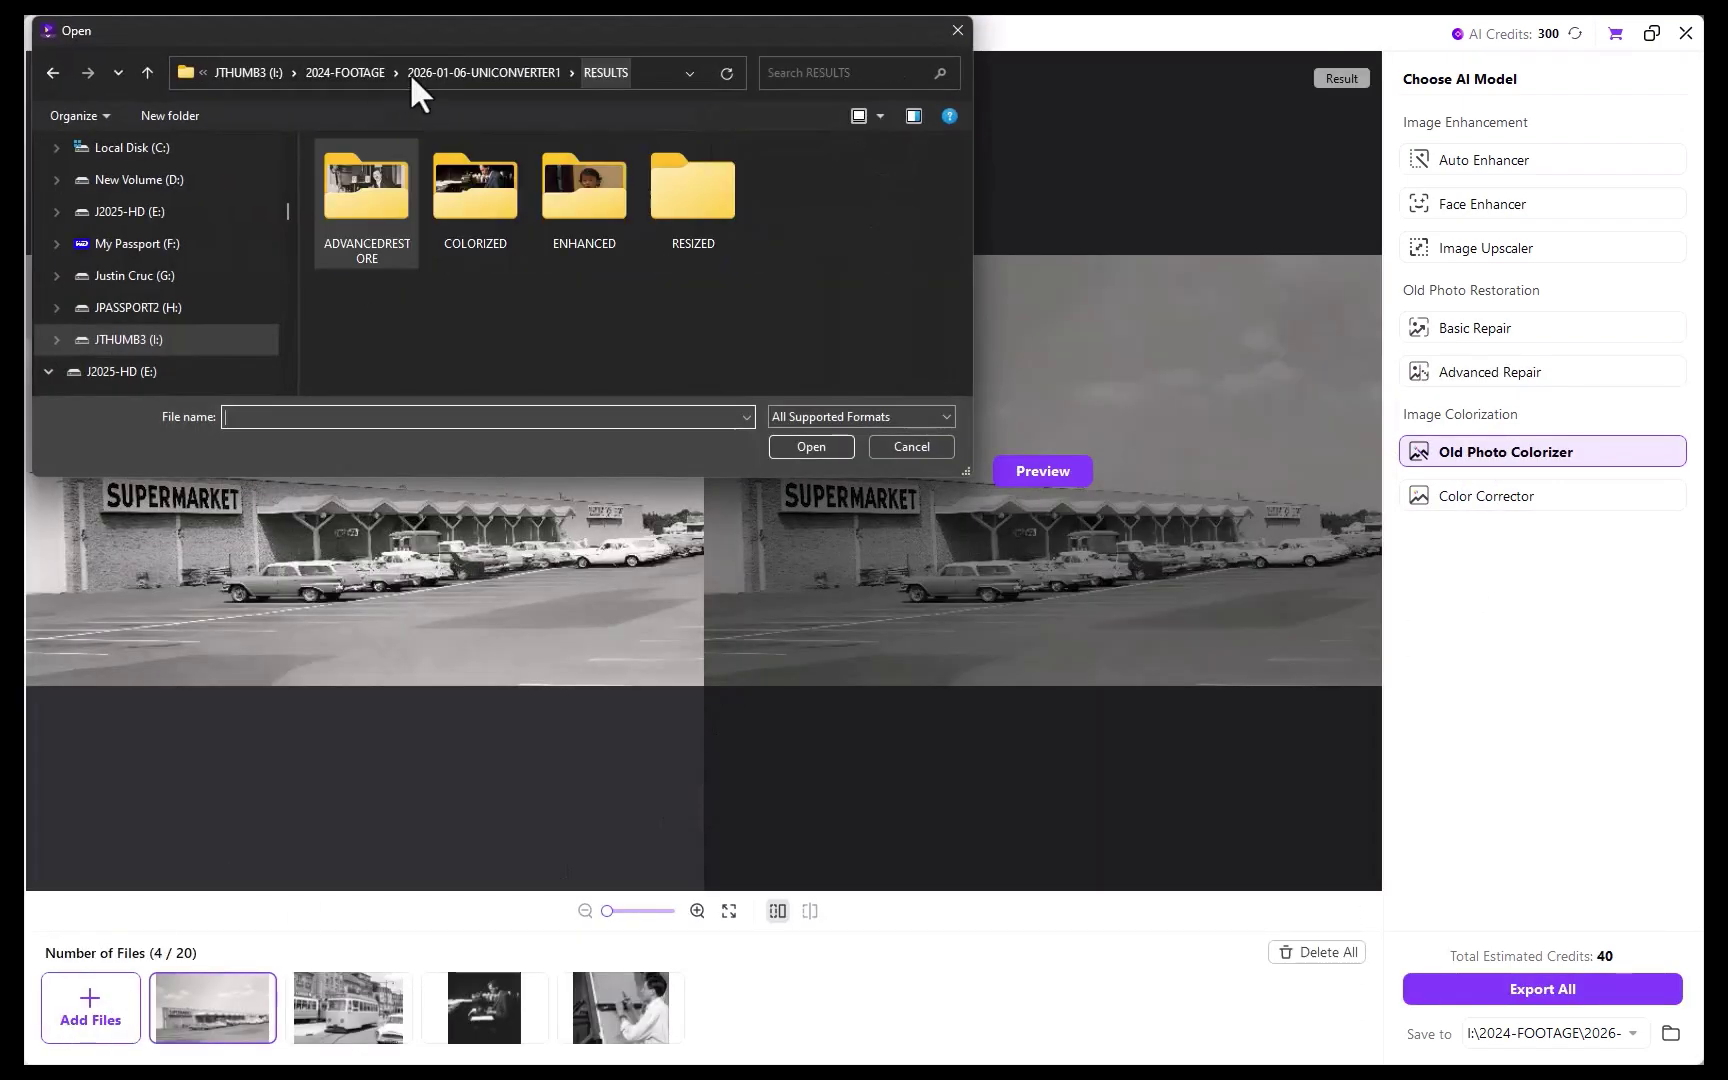
pyautogui.click(427, 74)
pyautogui.doubleClick(421, 201)
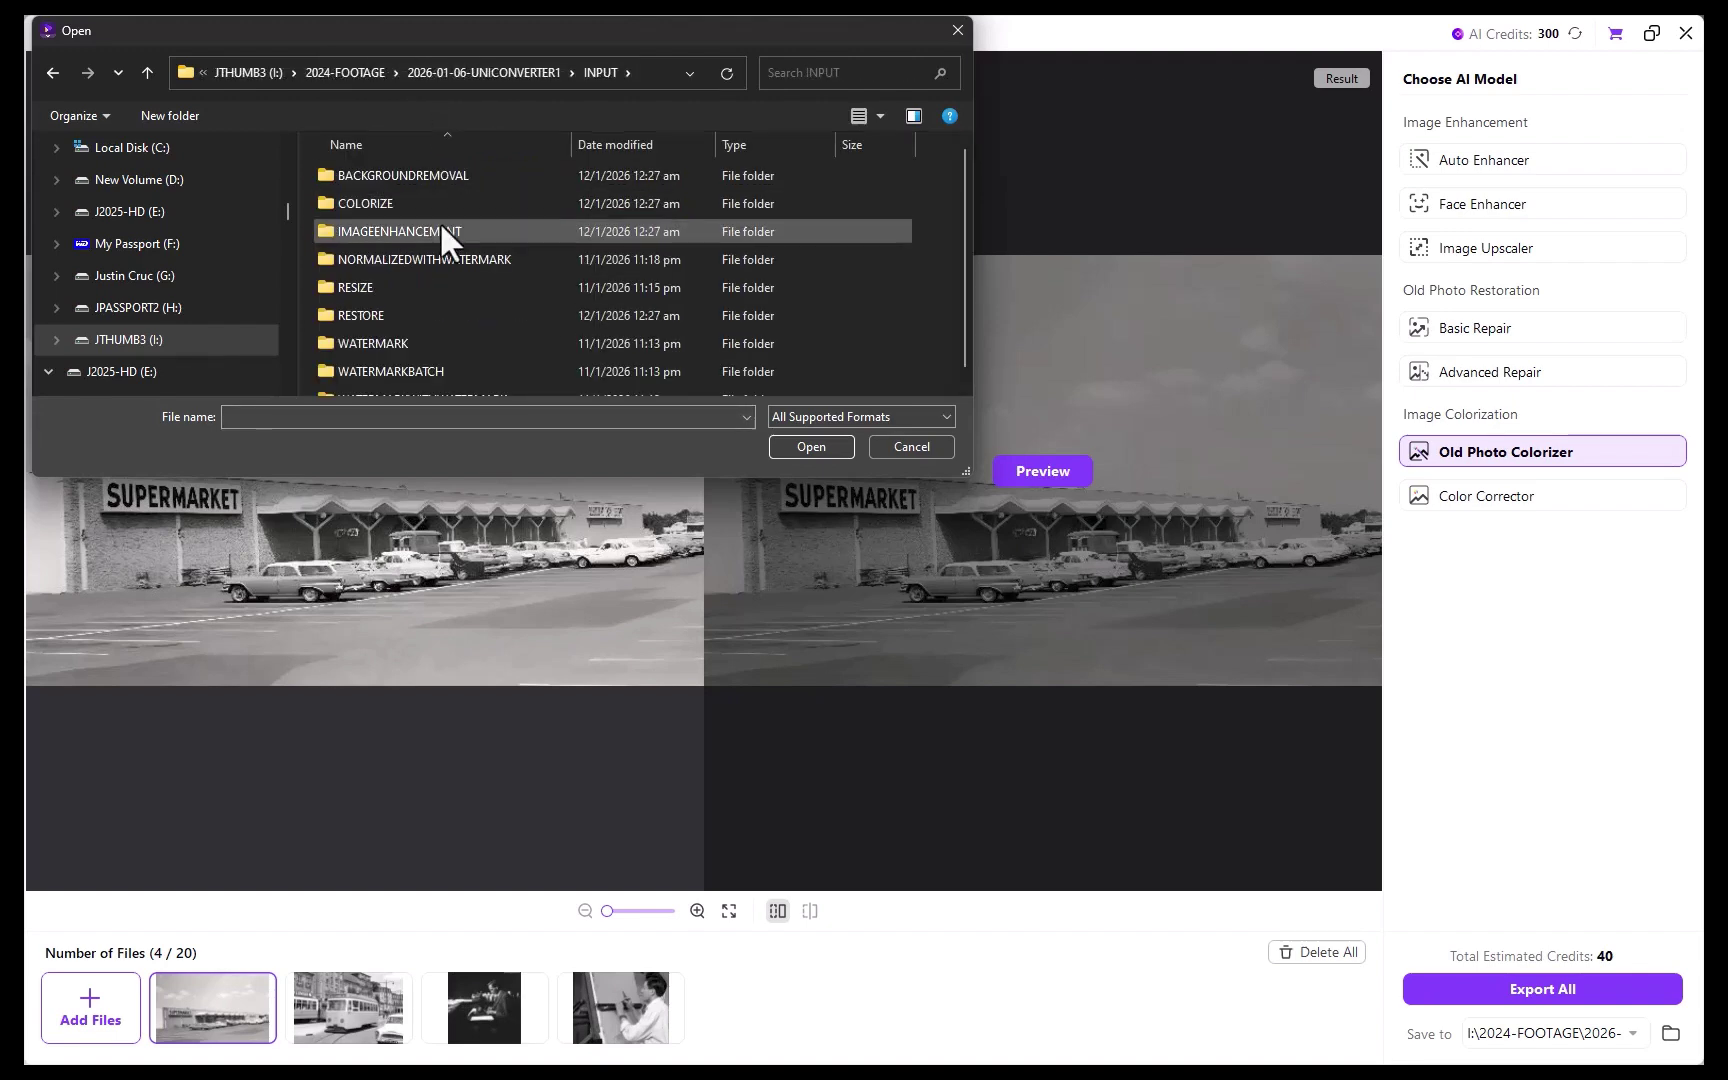
pyautogui.doubleClick(365, 202)
pyautogui.click(391, 176)
pyautogui.keyDown('shift'); pyautogui.click(429, 231); pyautogui.keyUp('shift')
pyautogui.click(810, 445)
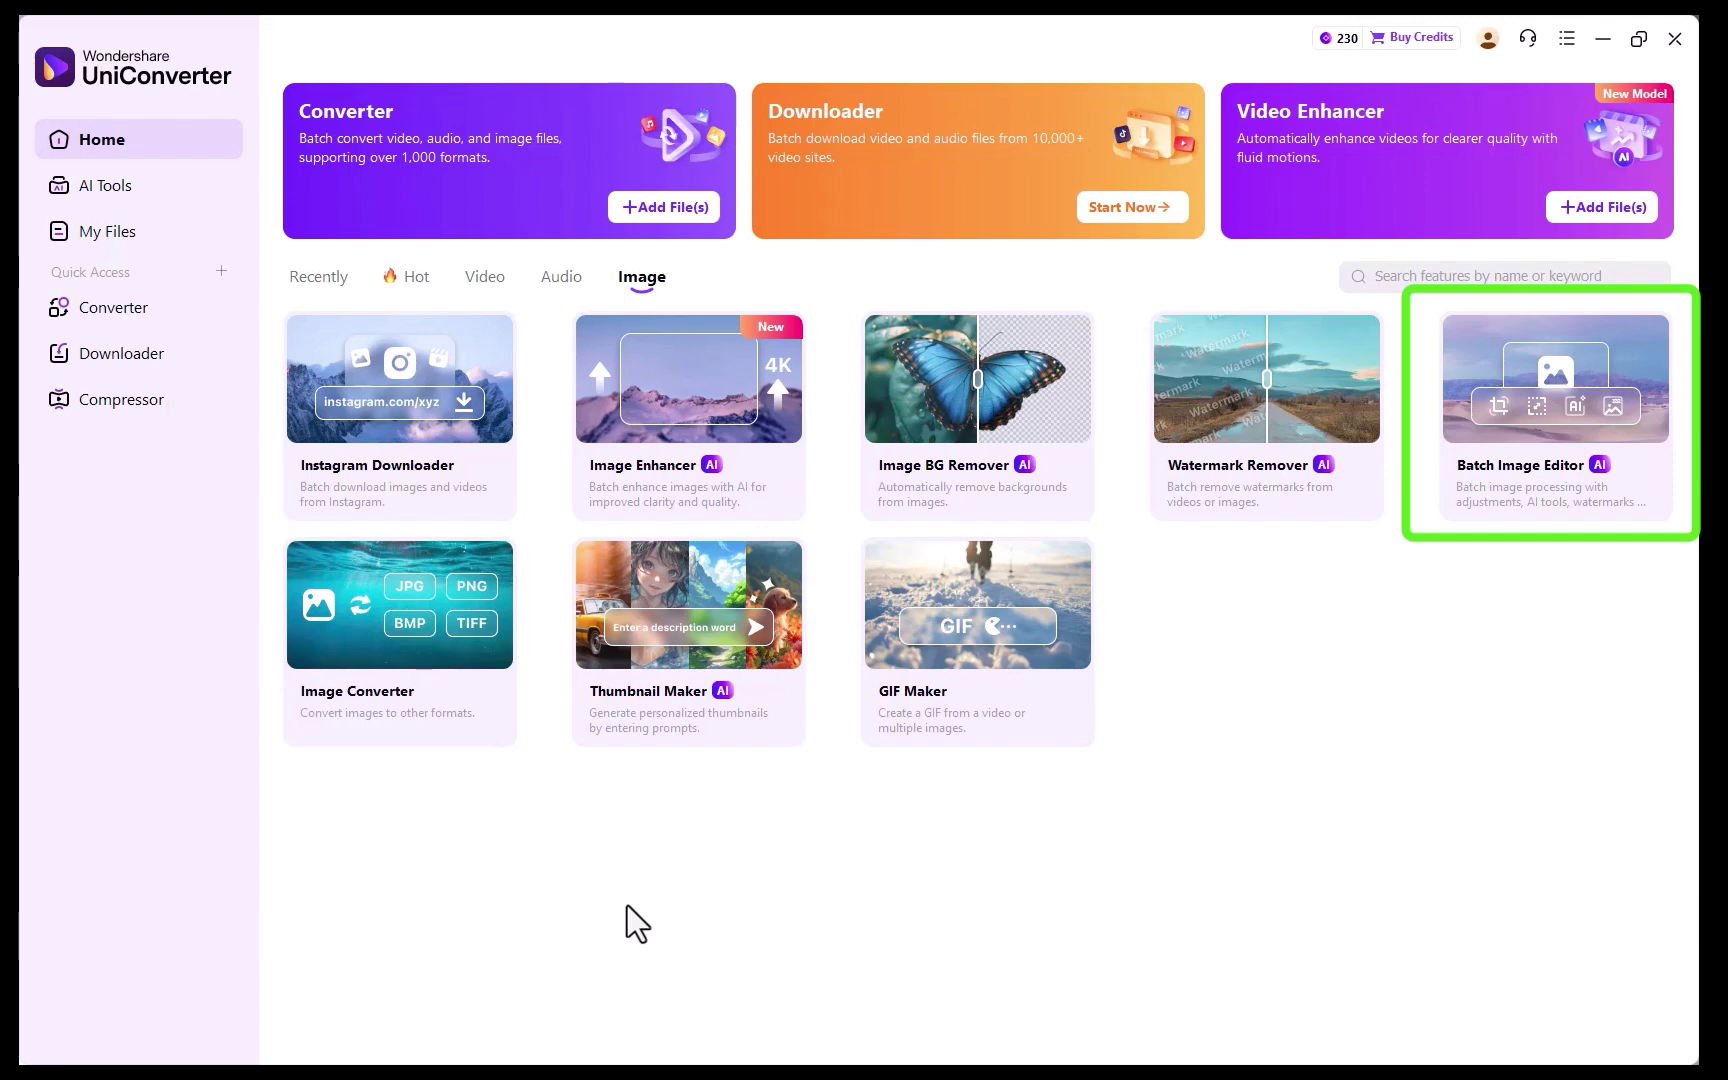
# Step: Open Batch Image Editor, add the IMAGEENHANCEMENT photos and choose a 1:1 crop
pyautogui.click(1536, 401)
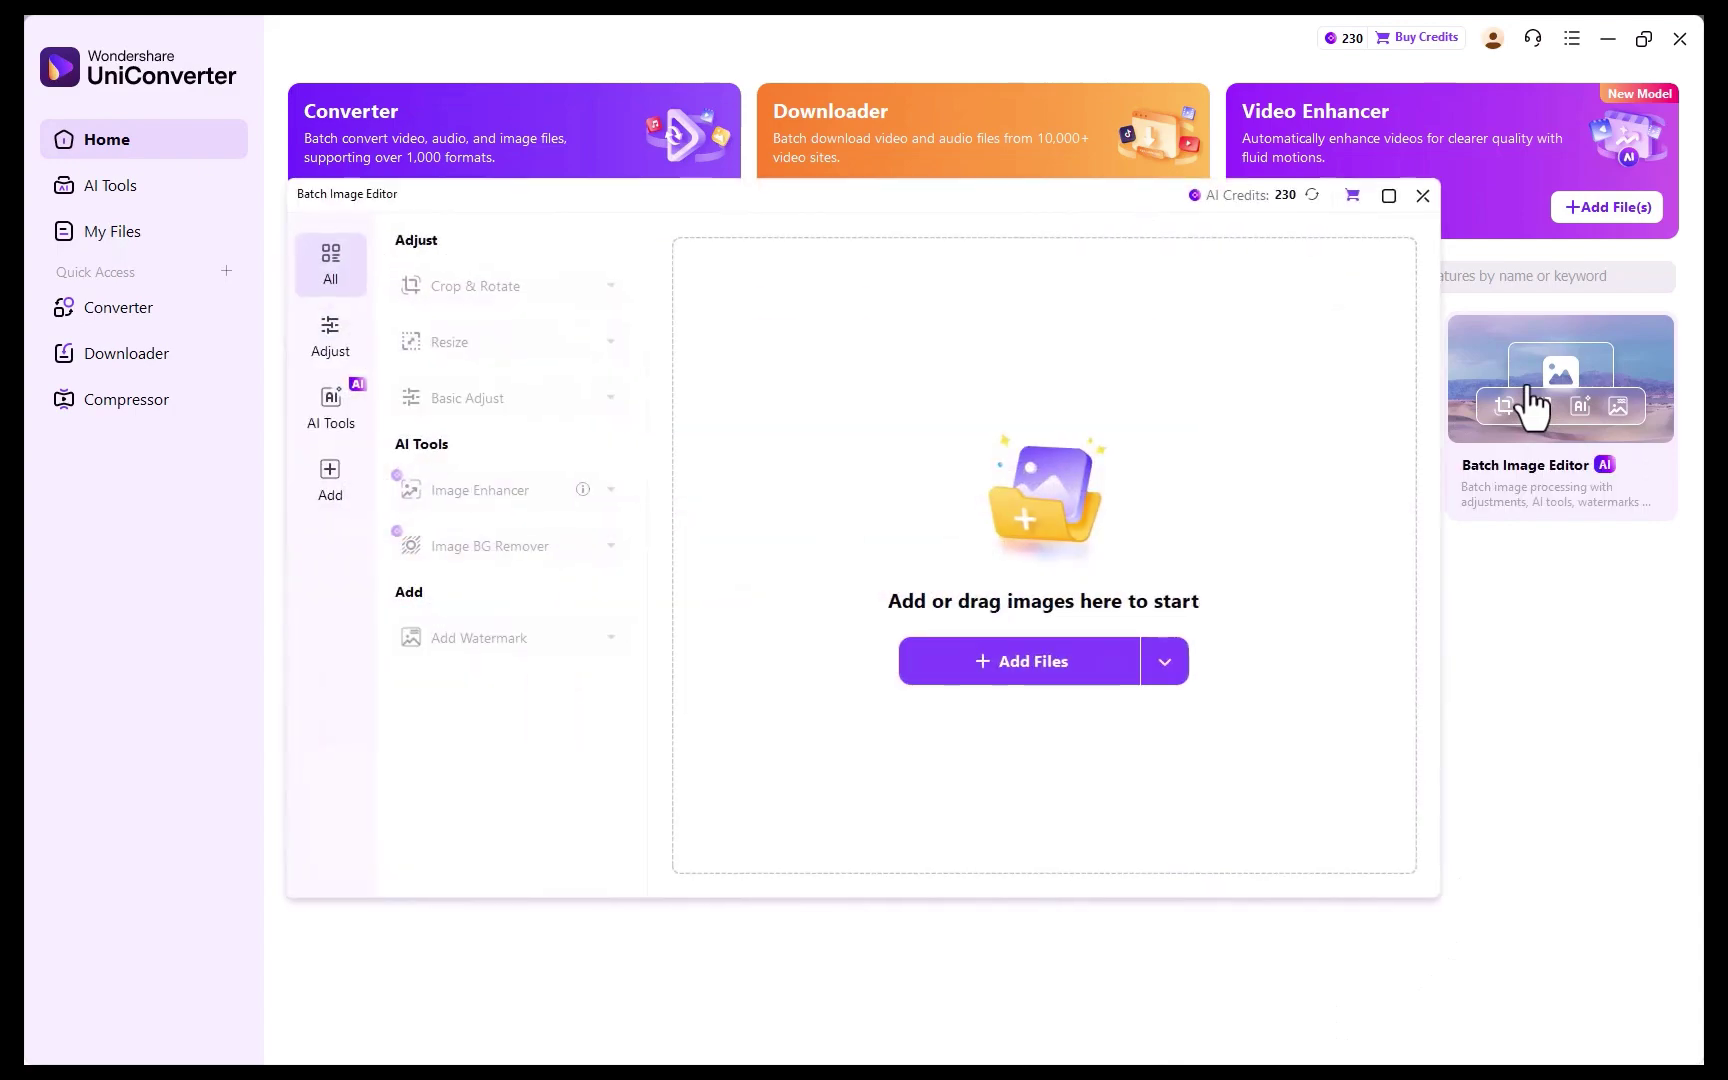
pyautogui.click(1030, 660)
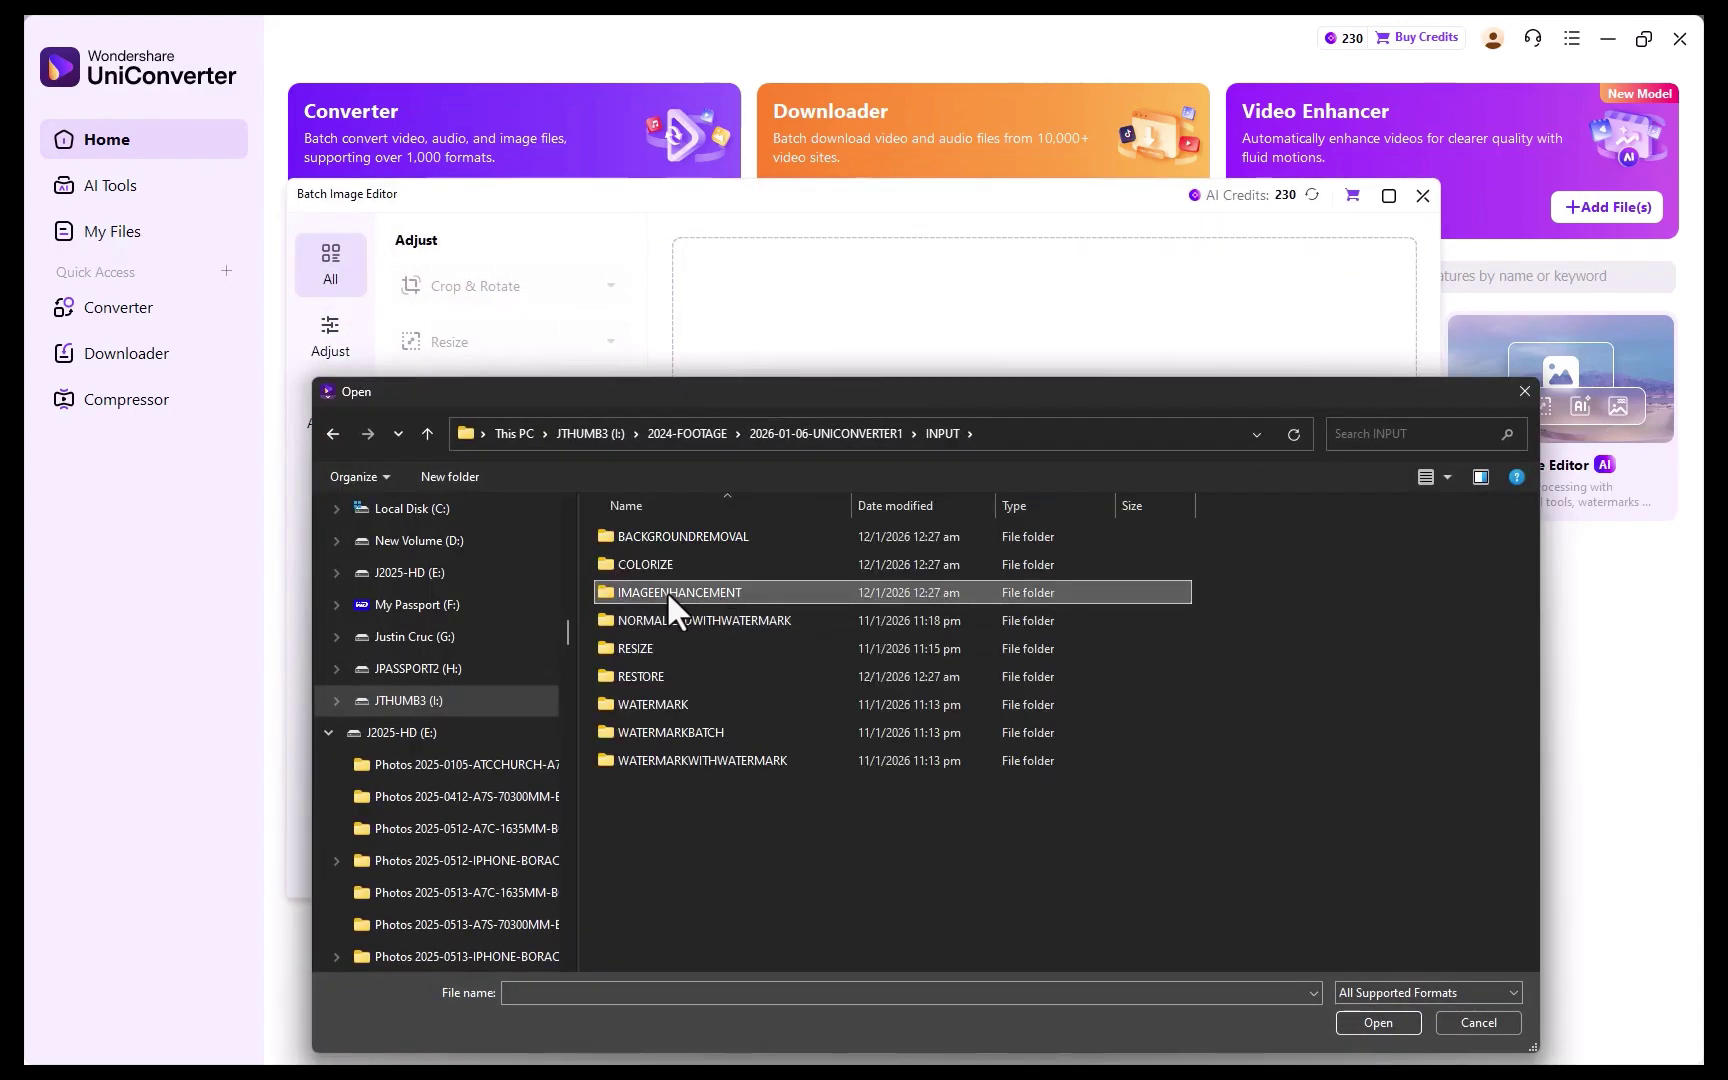
pyautogui.moveTo(666, 592)
pyautogui.mouseDown()
pyautogui.moveTo(902, 295)
pyautogui.moveTo(898, 262)
pyautogui.mouseUp()
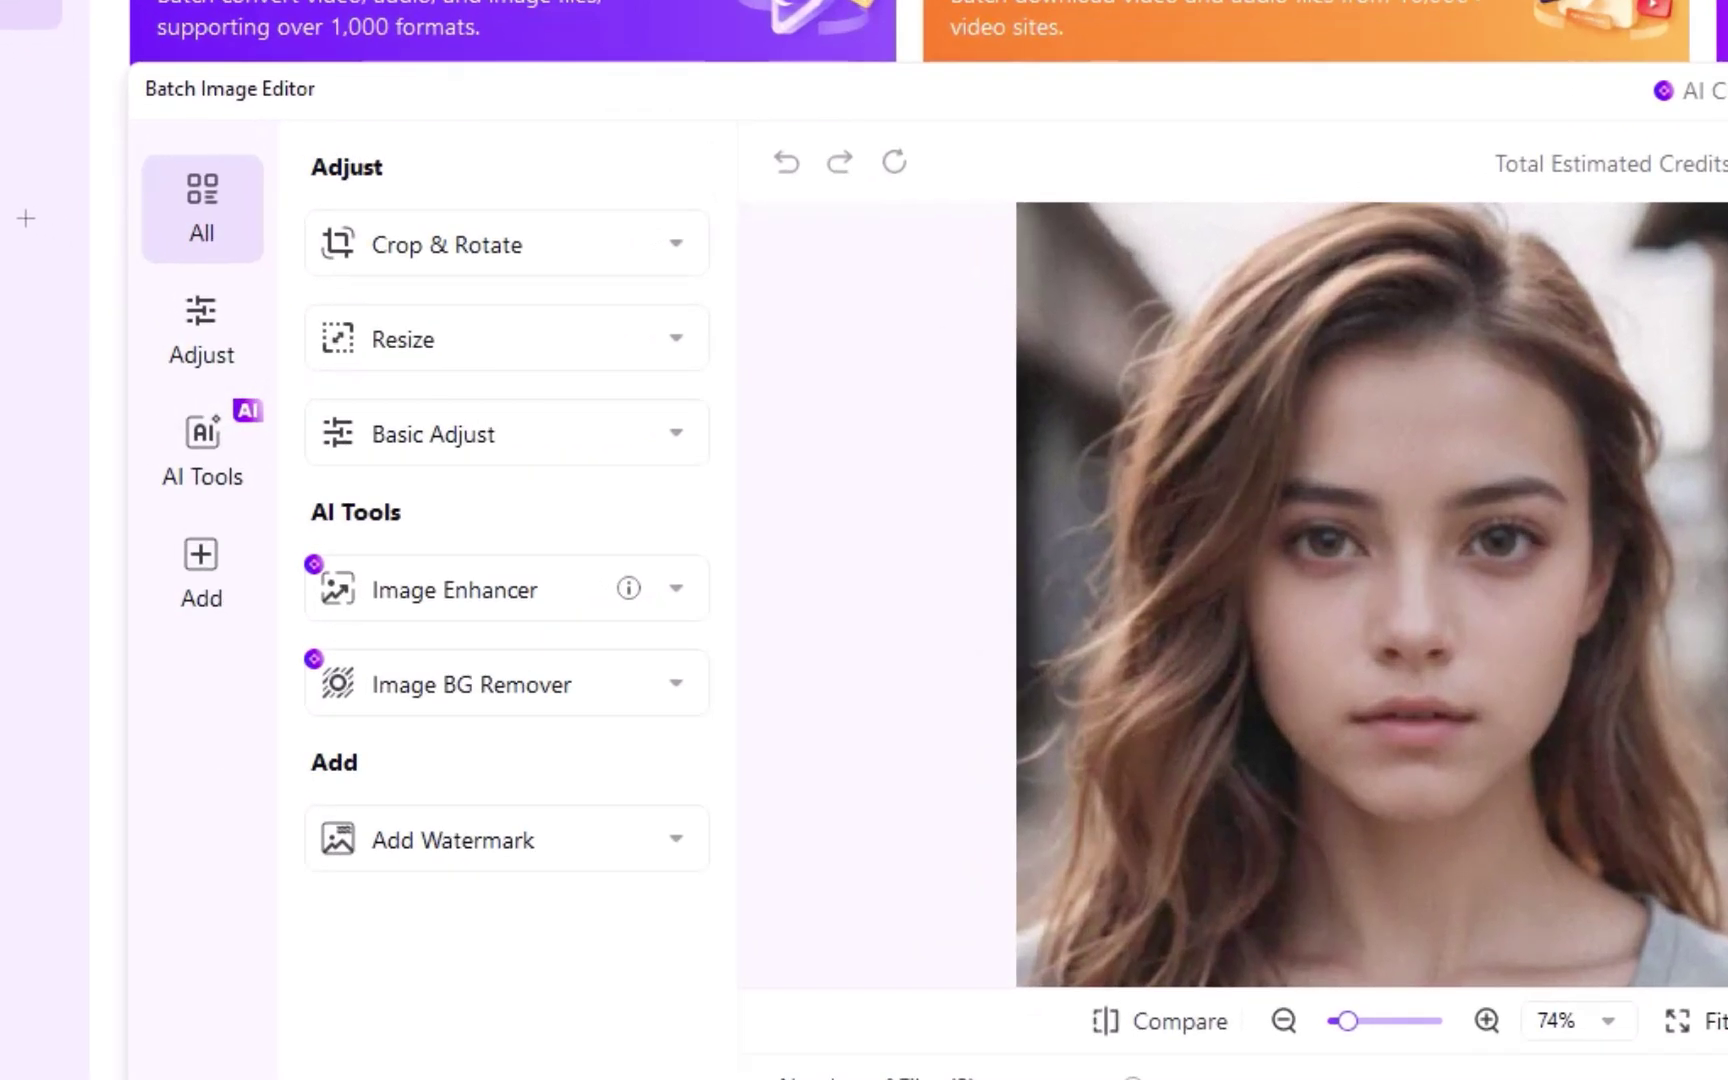
pyautogui.click(447, 245)
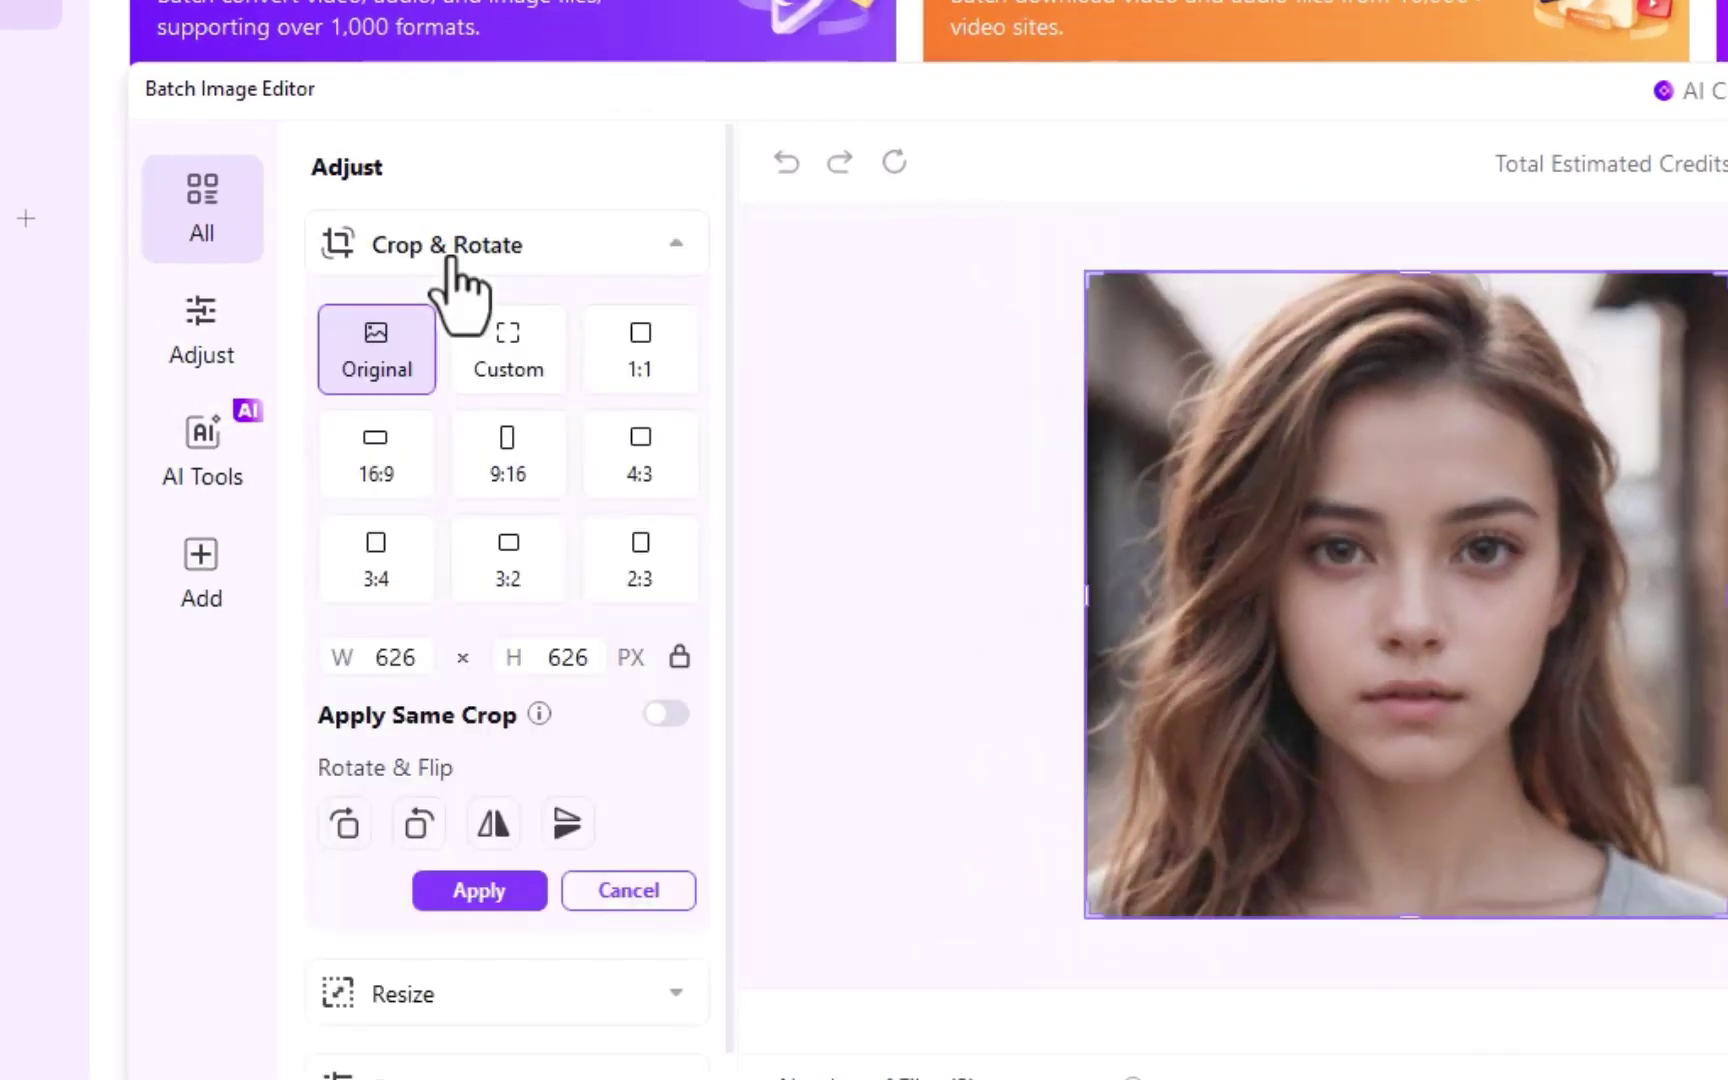
pyautogui.click(642, 352)
# Step: Apply the square crop and resize to Instagram Post, 1080 by 1080
pyautogui.click(480, 890)
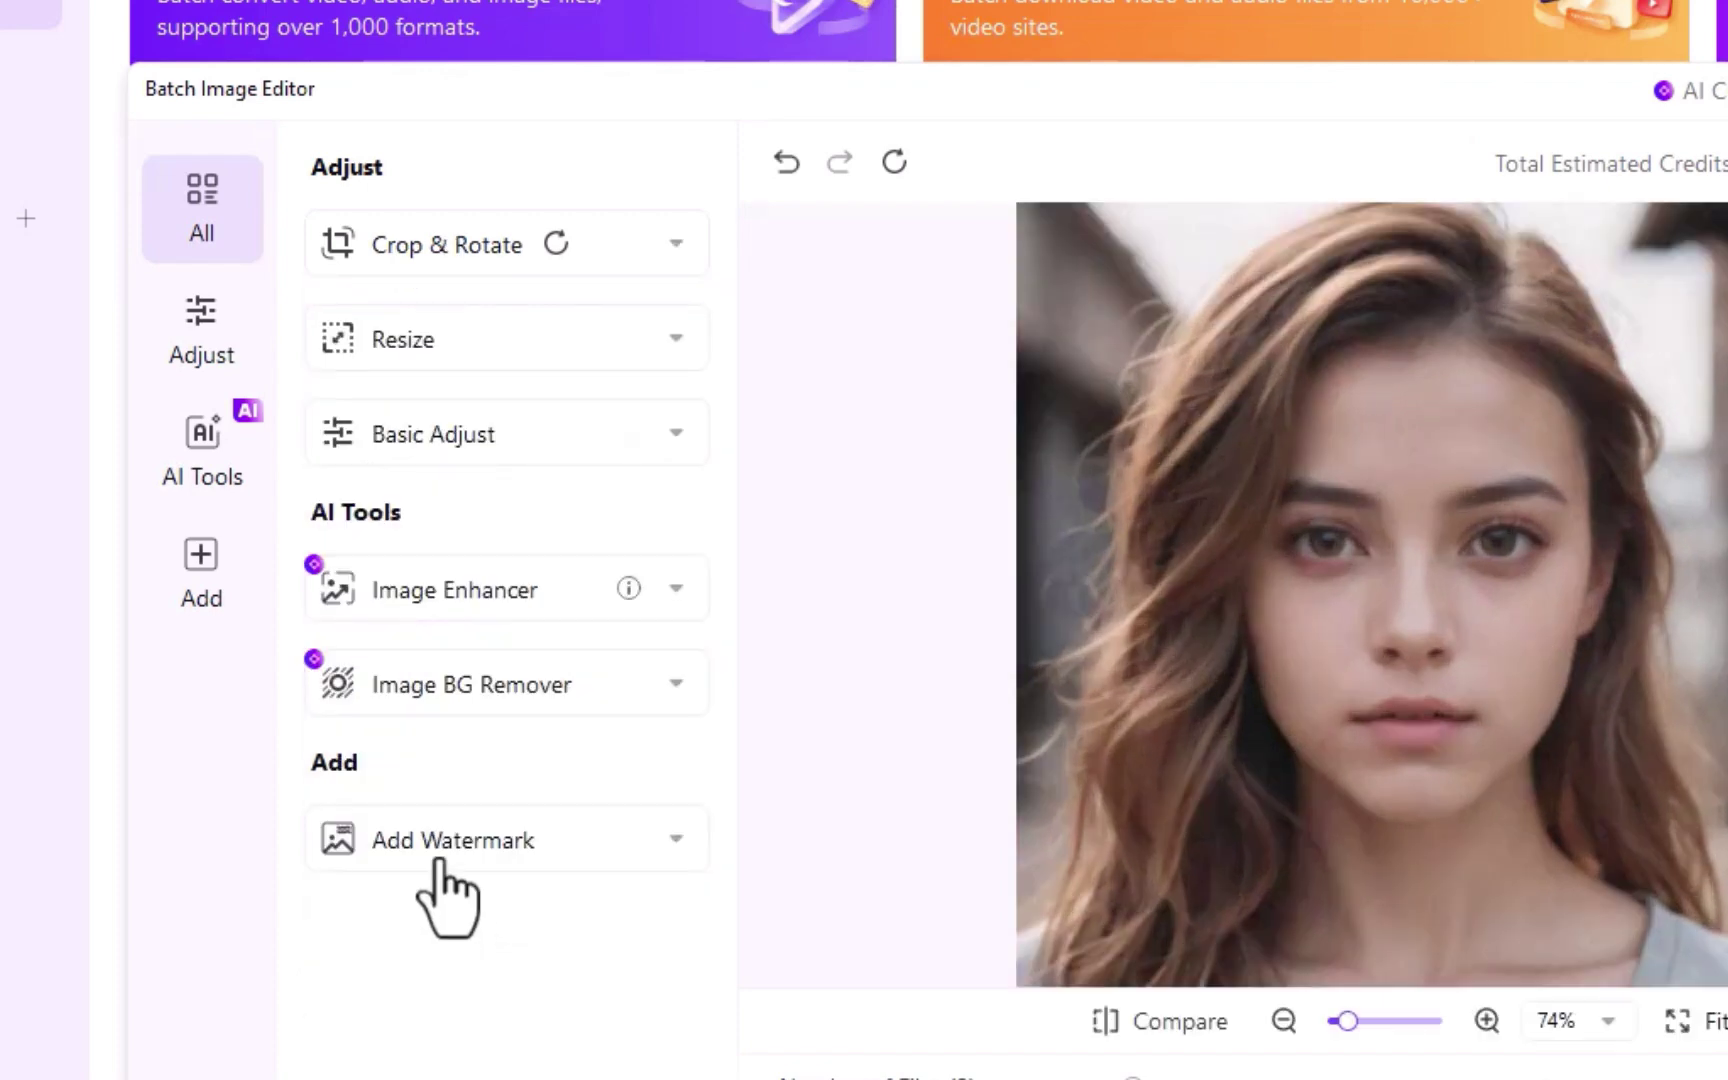
pyautogui.click(436, 351)
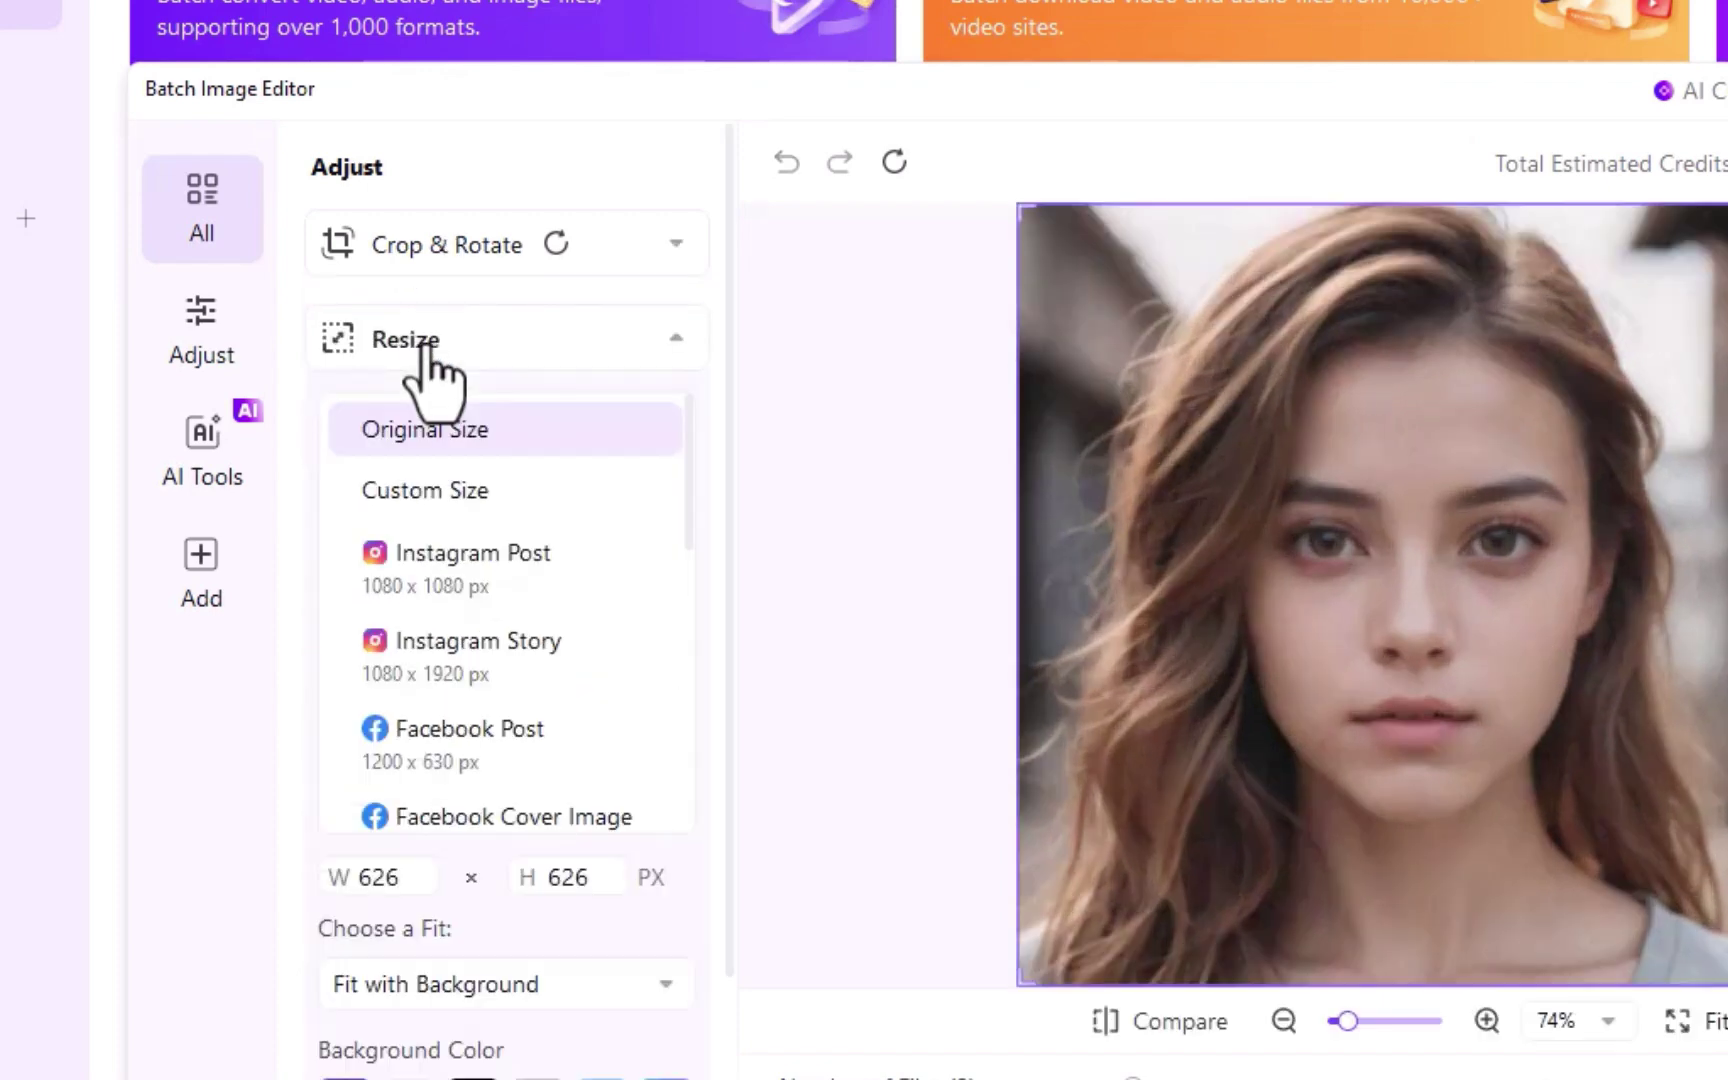
pyautogui.click(446, 560)
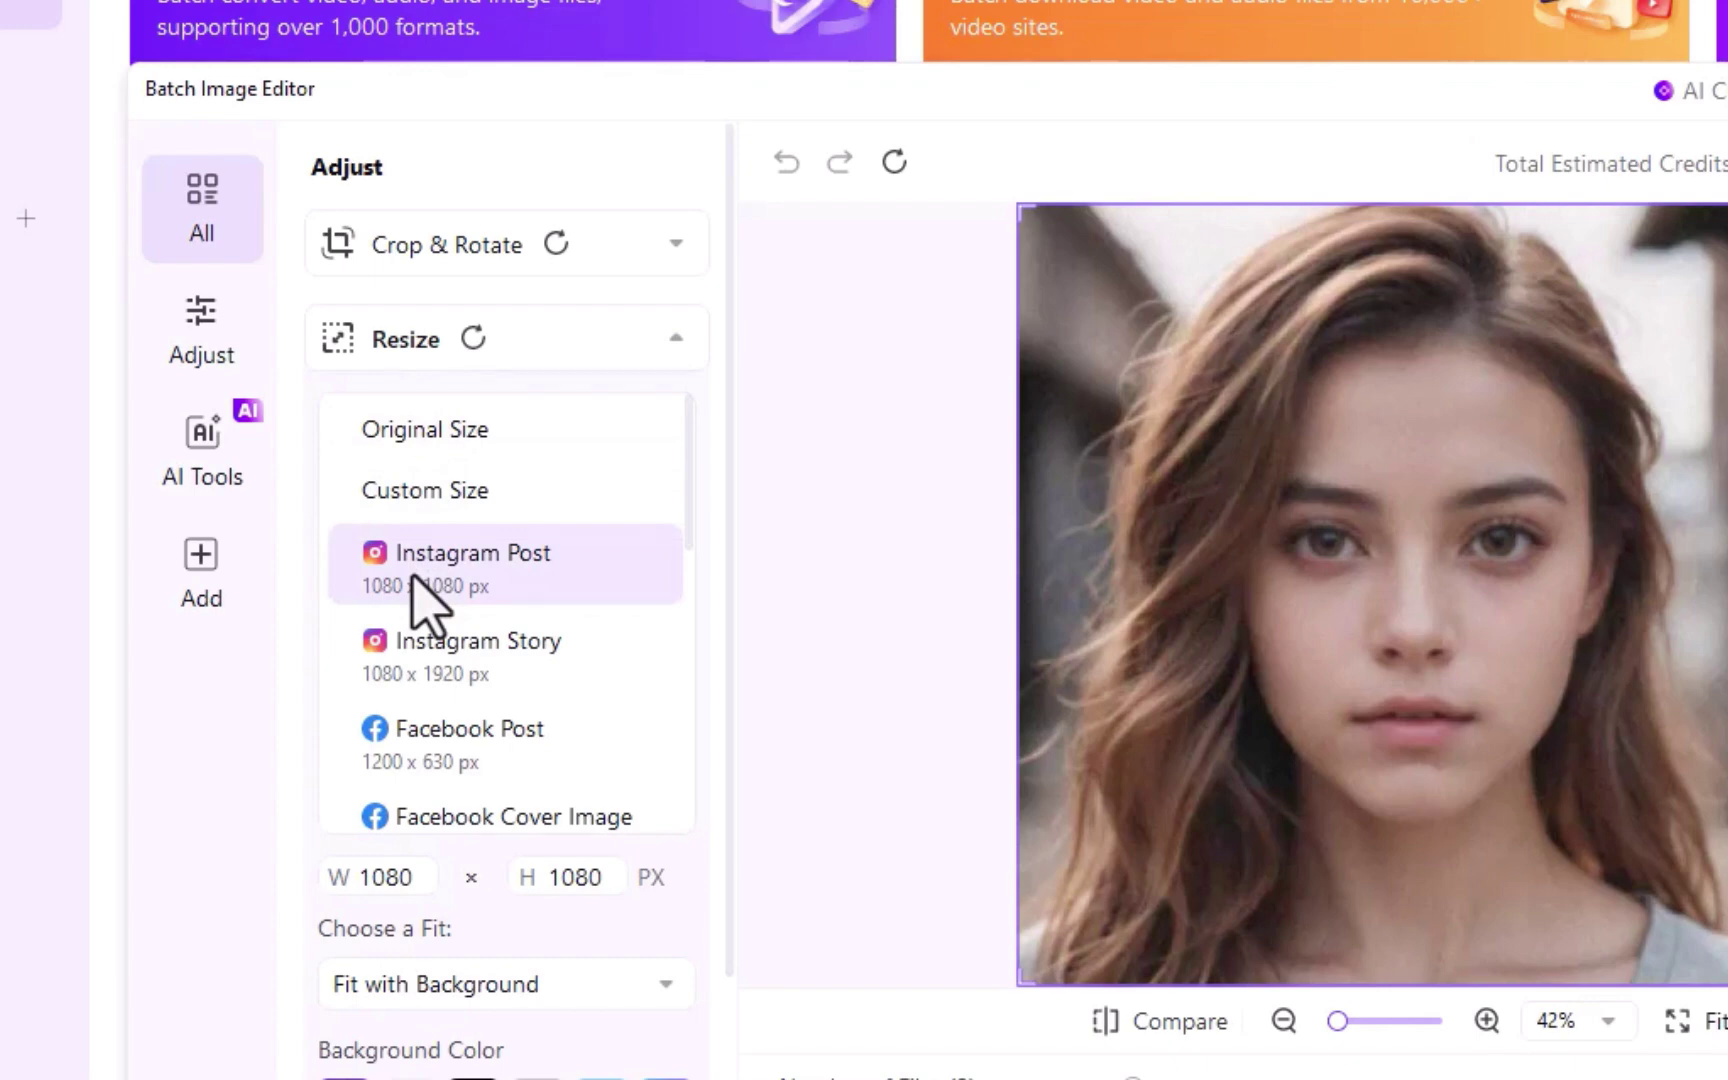
pyautogui.scroll(-3, 433, 742)
# Step: Set brightness to -2 and contrast to 6 in Basic Adjust
pyautogui.click(437, 1014)
pyautogui.moveTo(463, 534); pyautogui.dragTo(459, 535)
pyautogui.moveTo(463, 623)
pyautogui.mouseDown()
pyautogui.moveTo(489, 623)
pyautogui.moveTo(470, 623)
pyautogui.mouseUp()
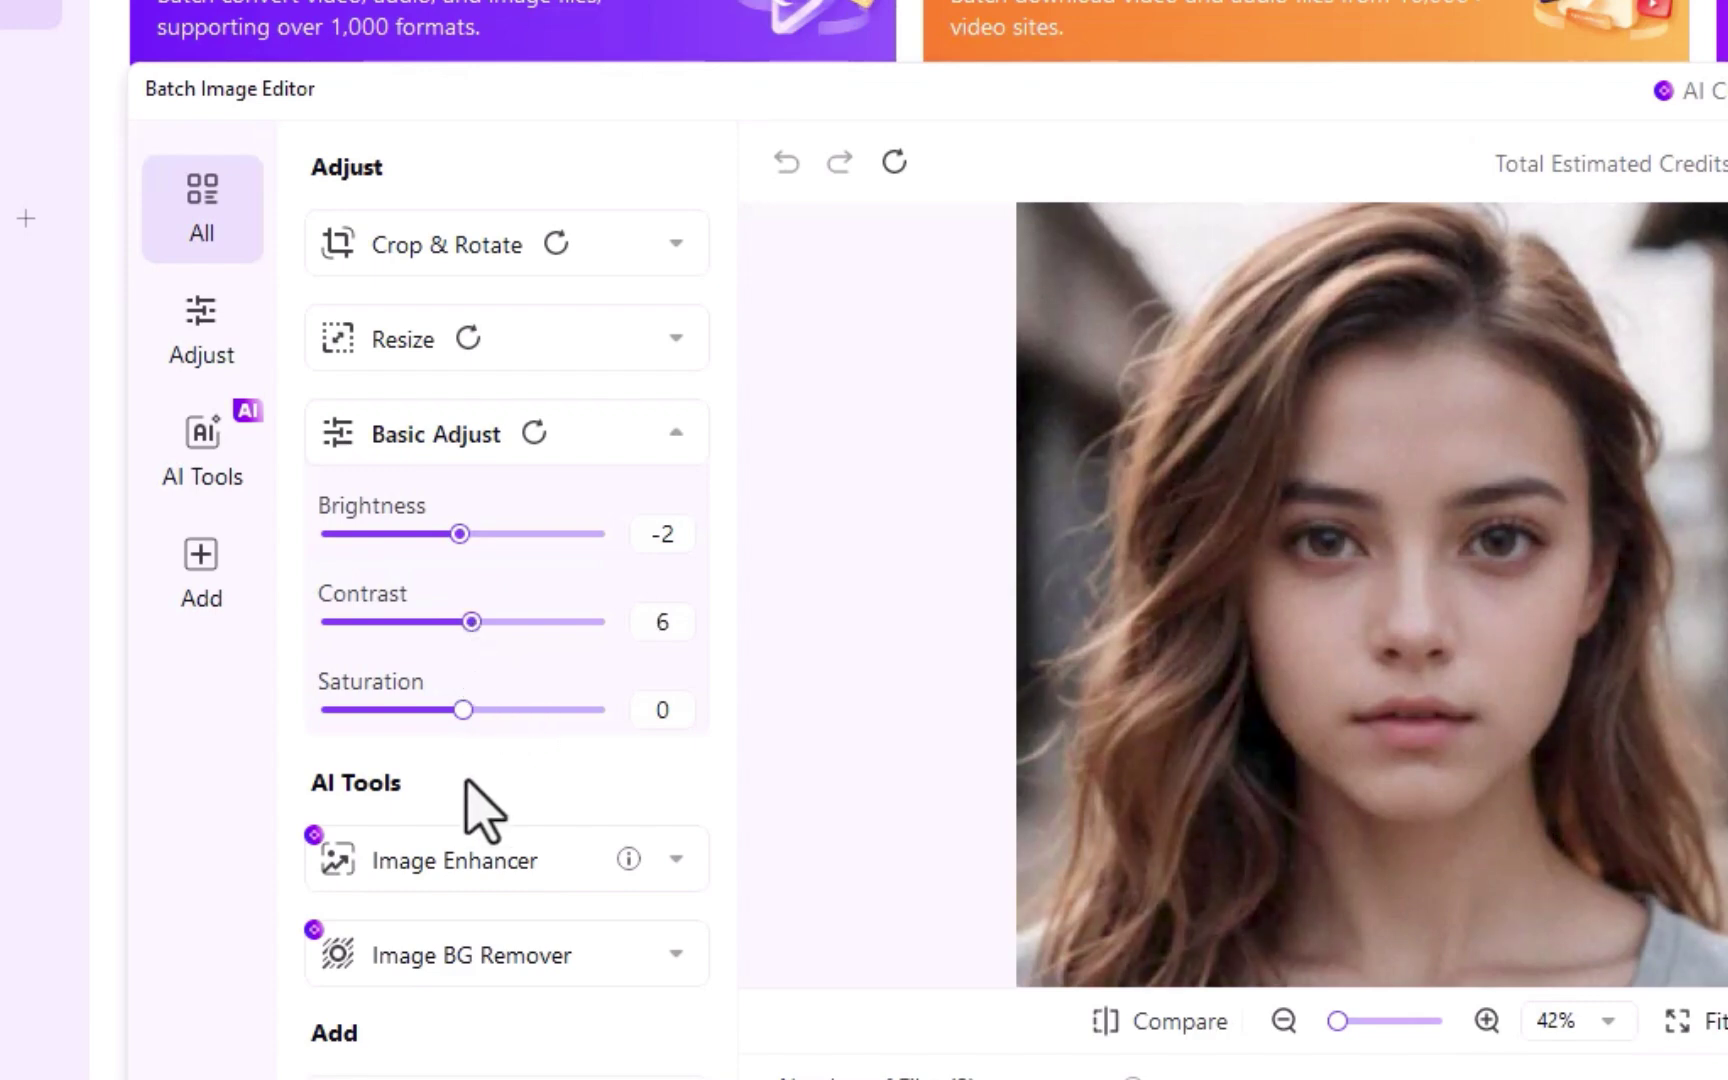
# Step: Enable Auto Enhancer and export all nine edited photos to the RESIZED folder
pyautogui.click(475, 891)
pyautogui.click(666, 660)
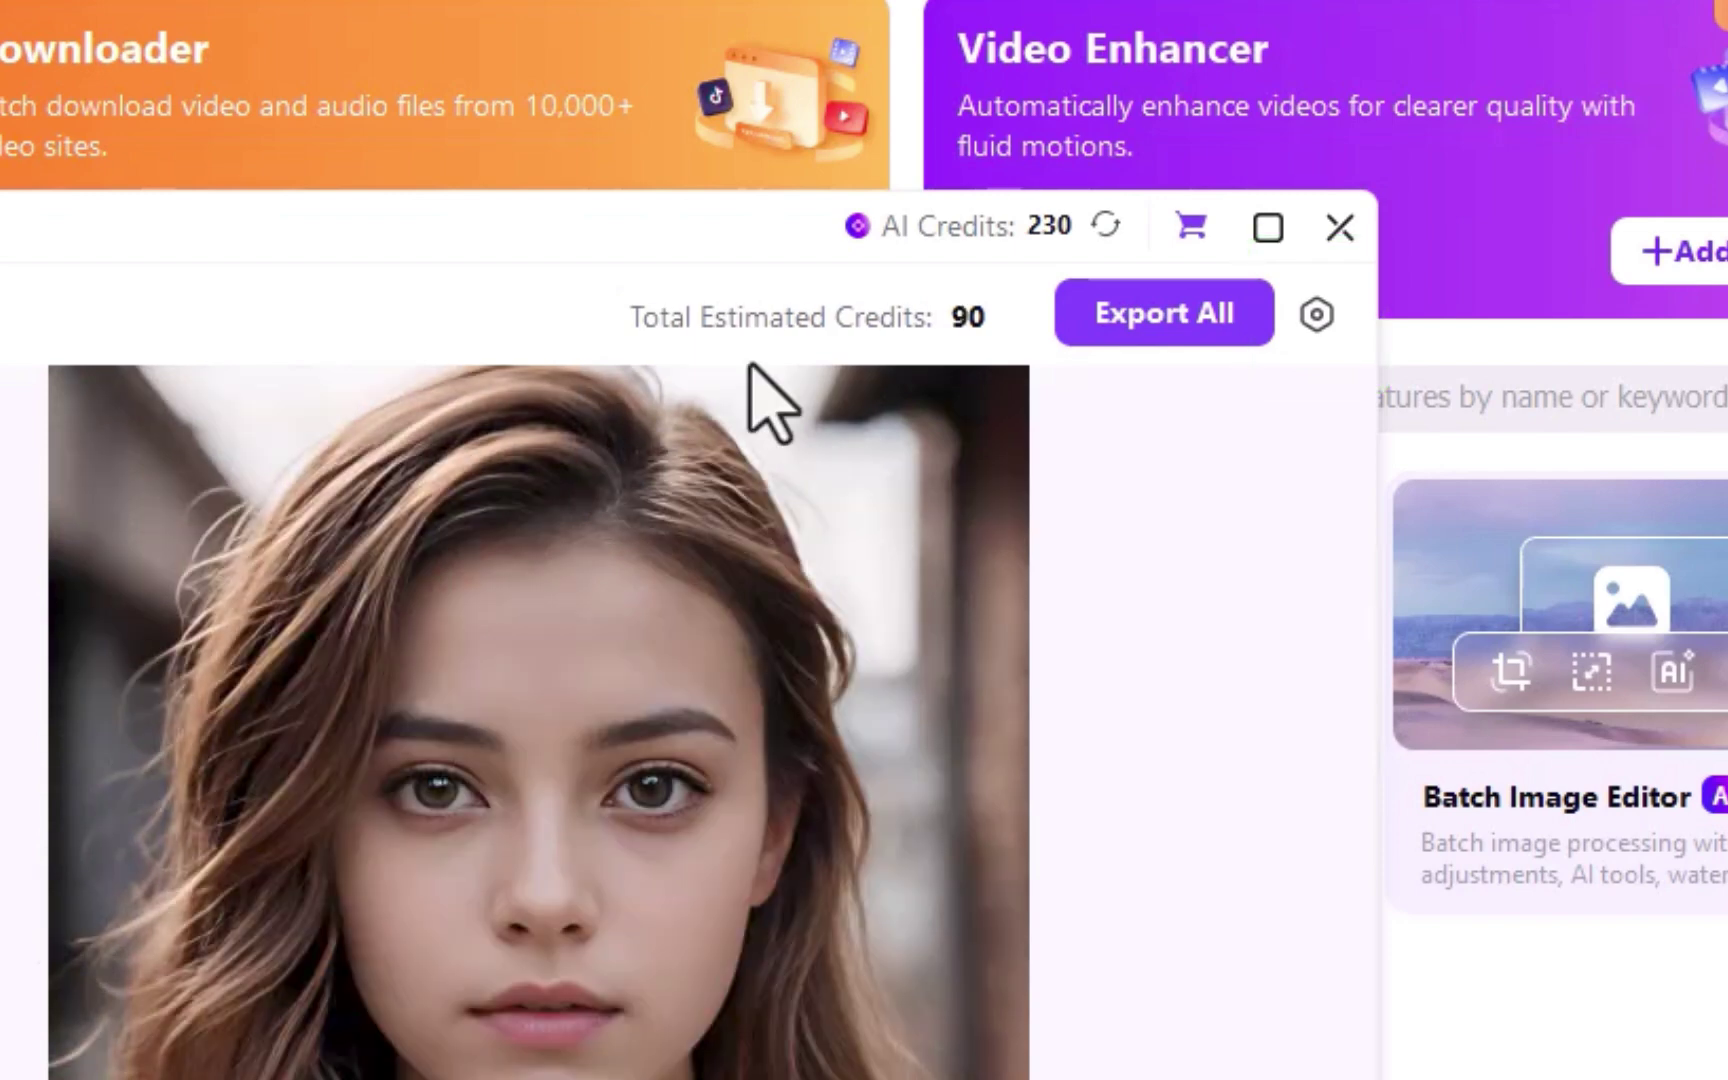
pyautogui.click(1164, 314)
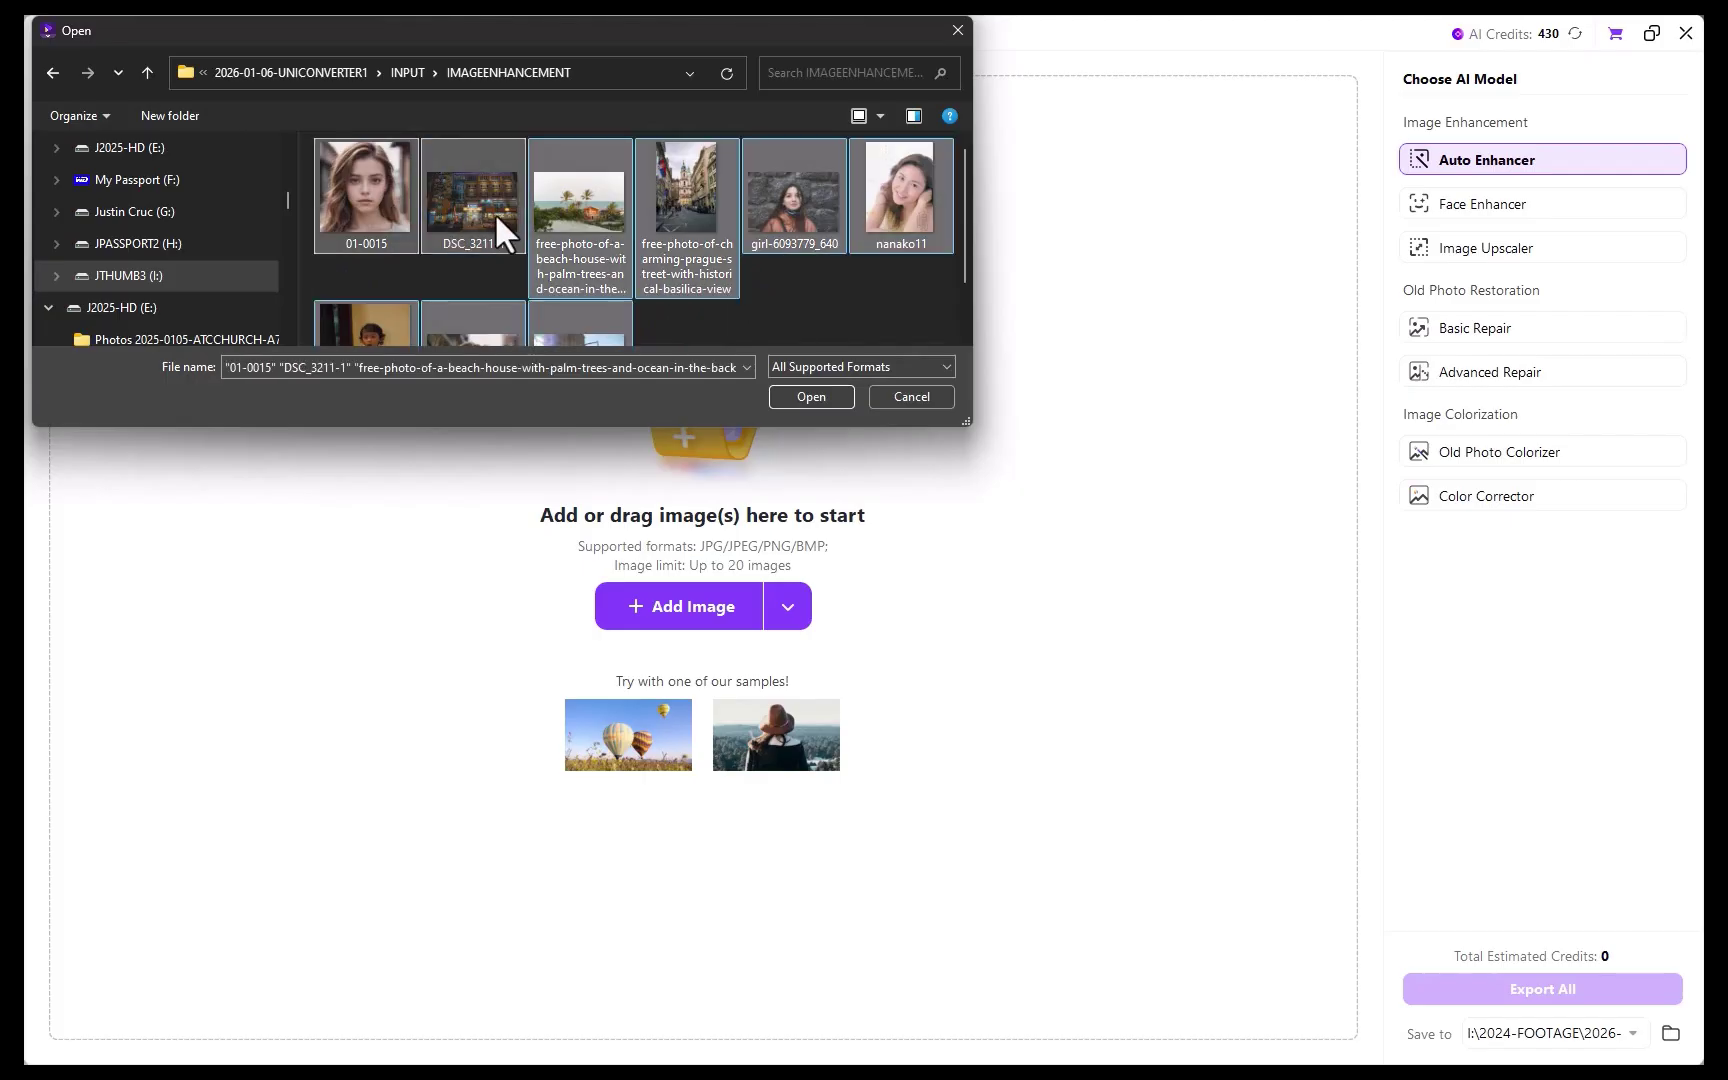
# Step: Add the nine photos to Image Enhancer, then preview the enhanced portrait and beach photo
pyautogui.moveTo(495, 212); pyautogui.dragTo(623, 499)
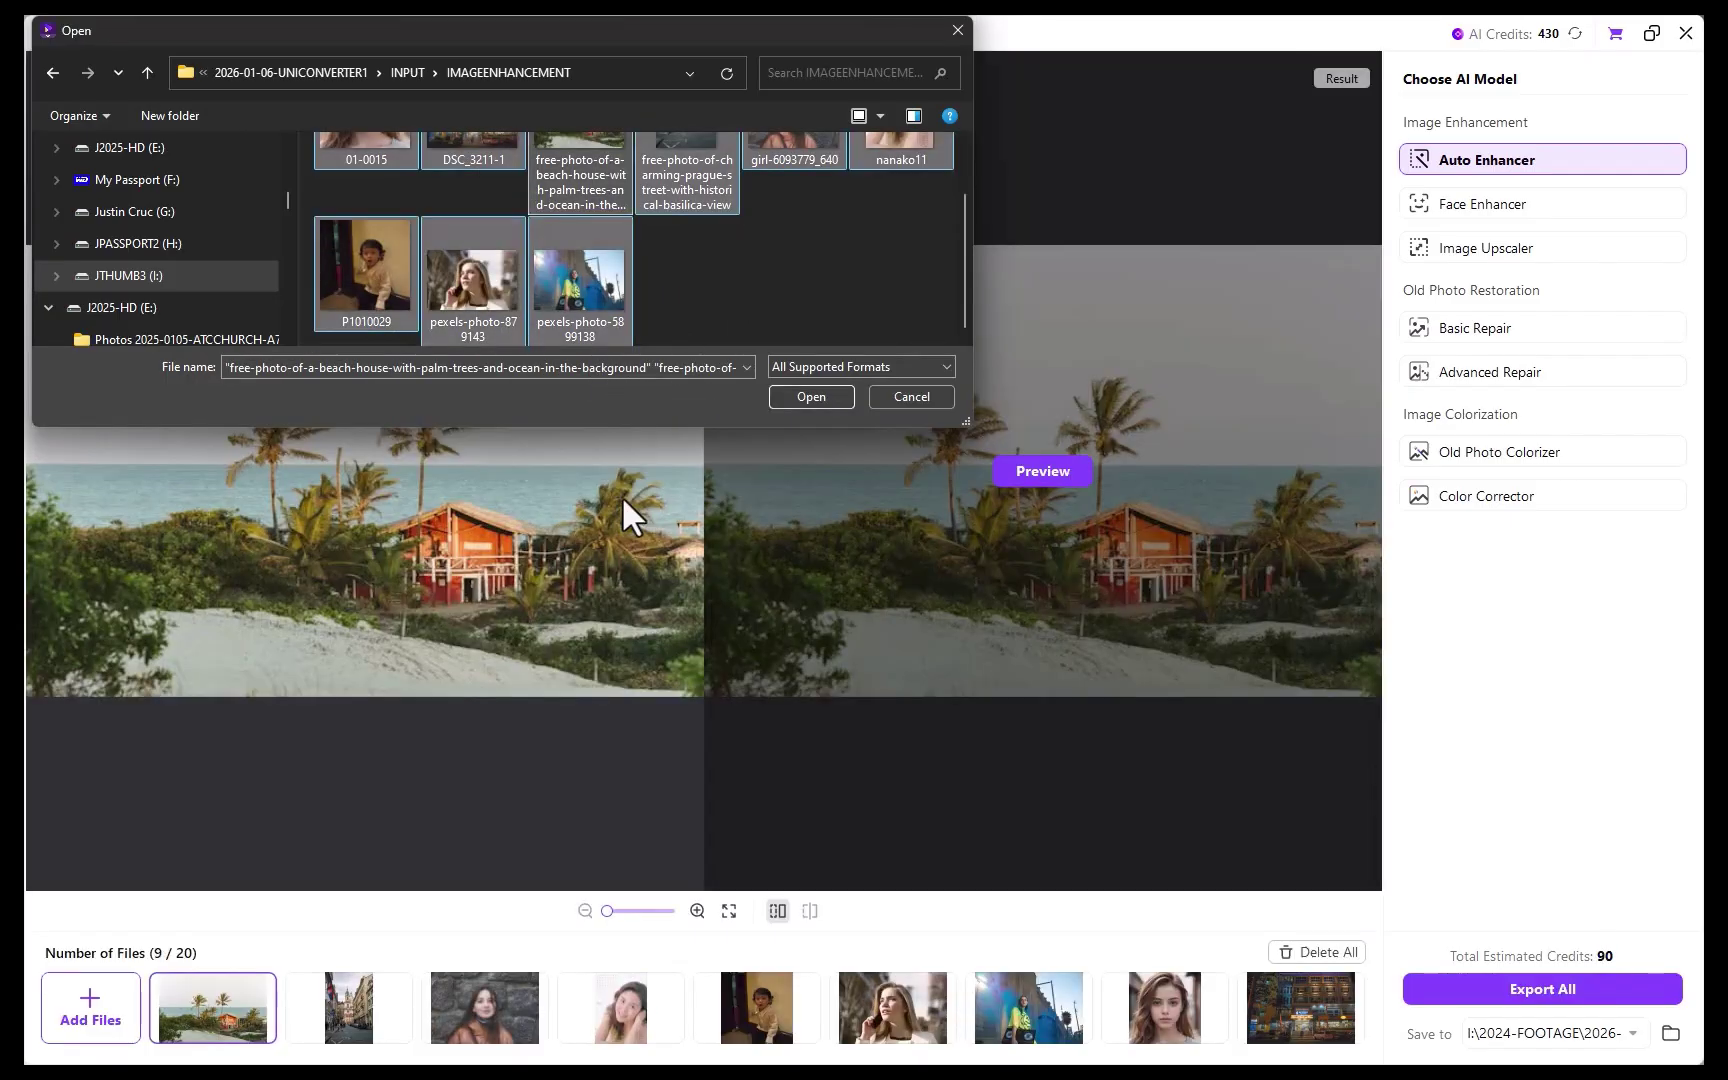
pyautogui.click(957, 30)
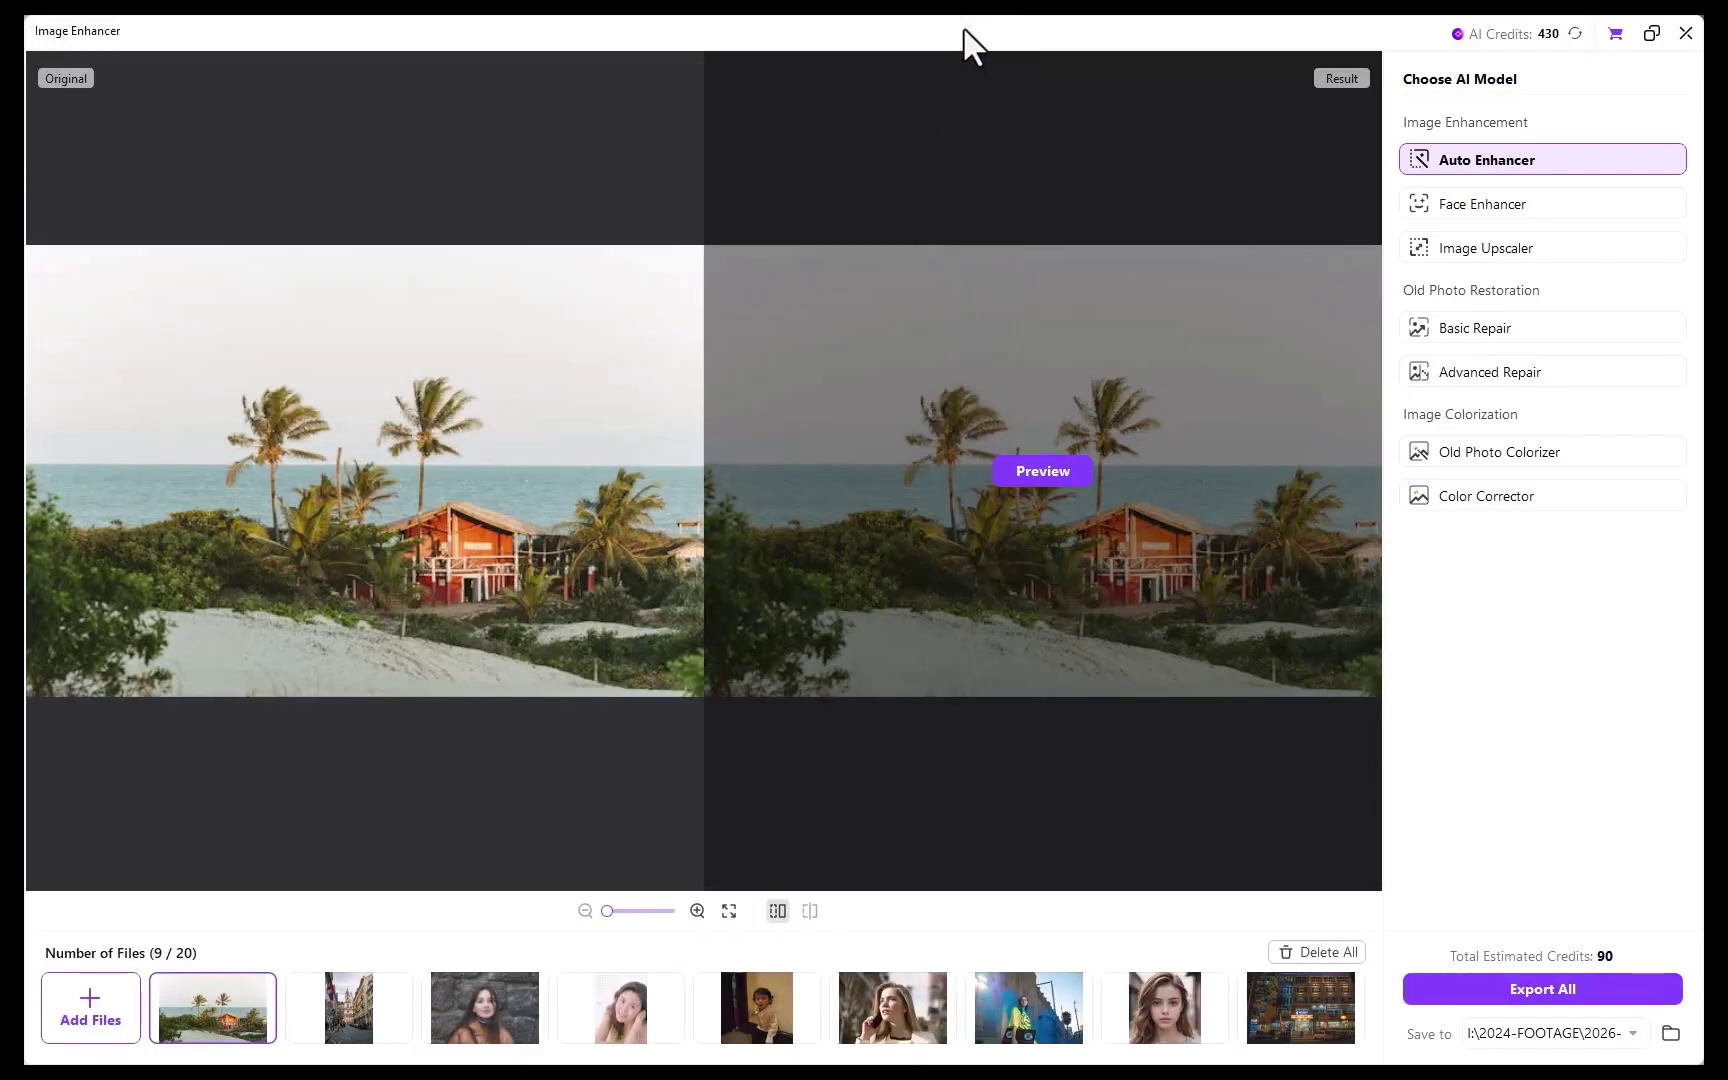
pyautogui.click(1158, 1008)
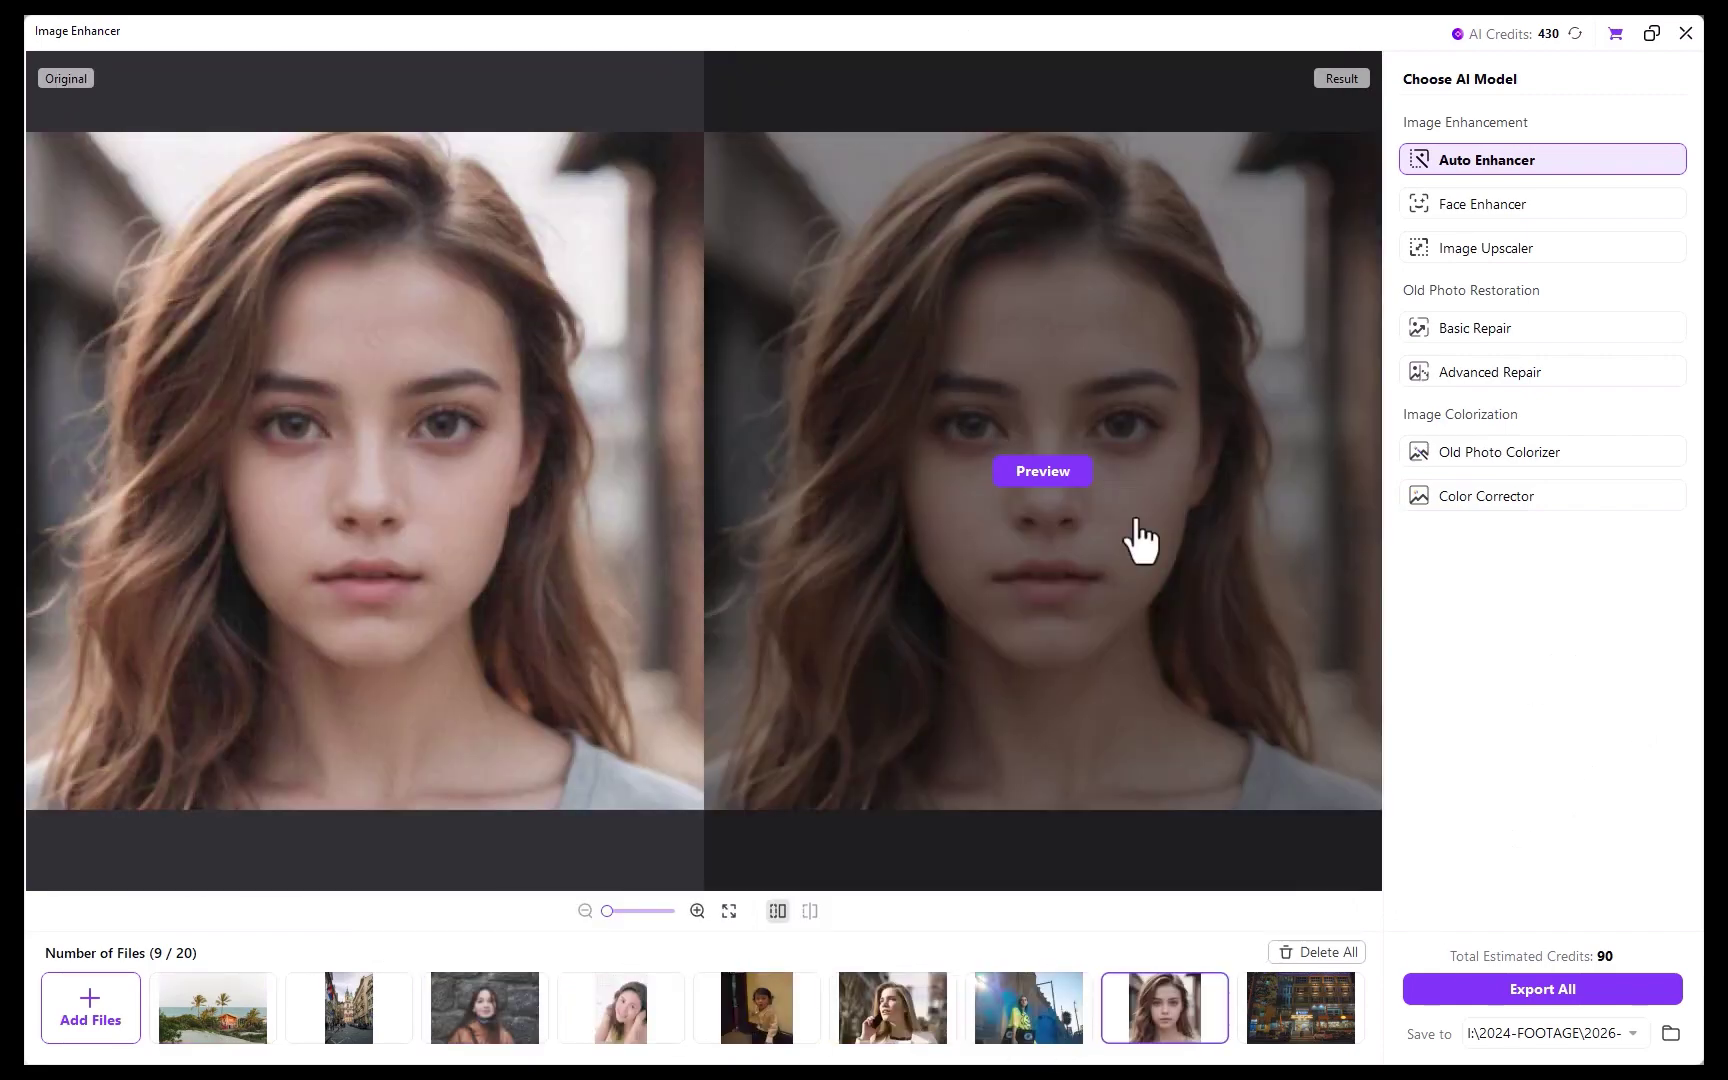
pyautogui.click(1042, 471)
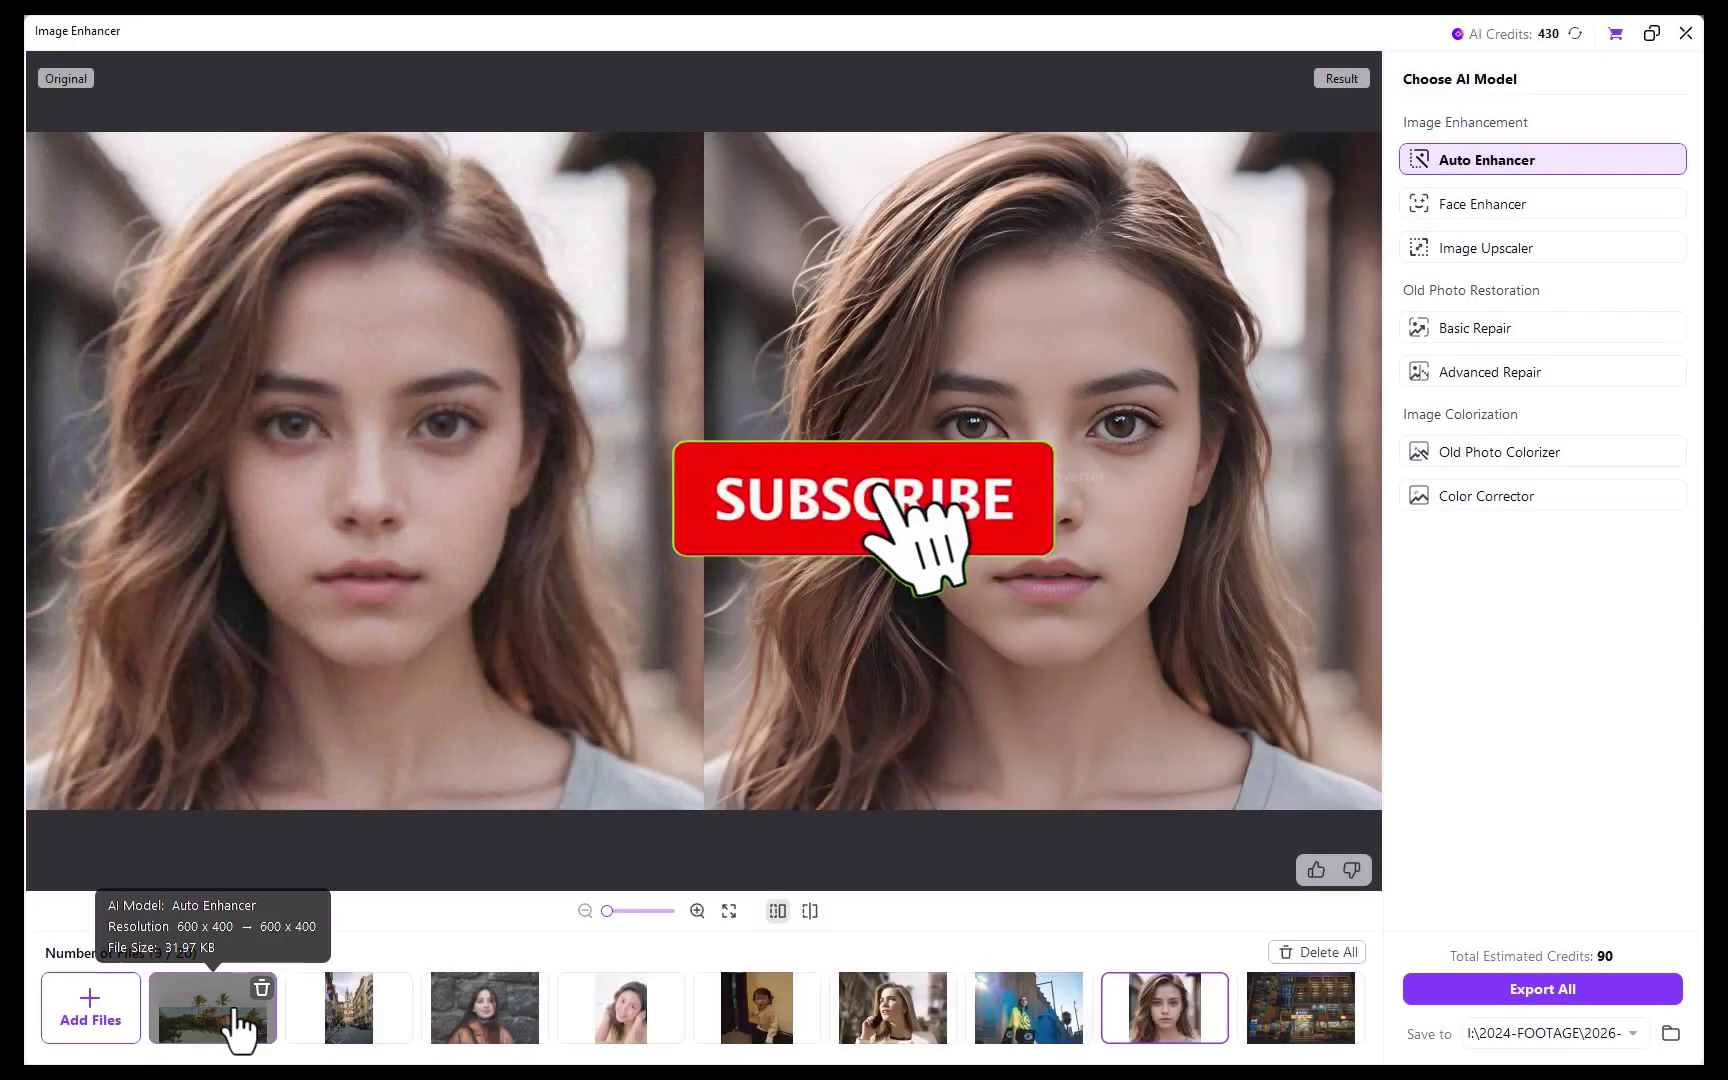
pyautogui.click(212, 1007)
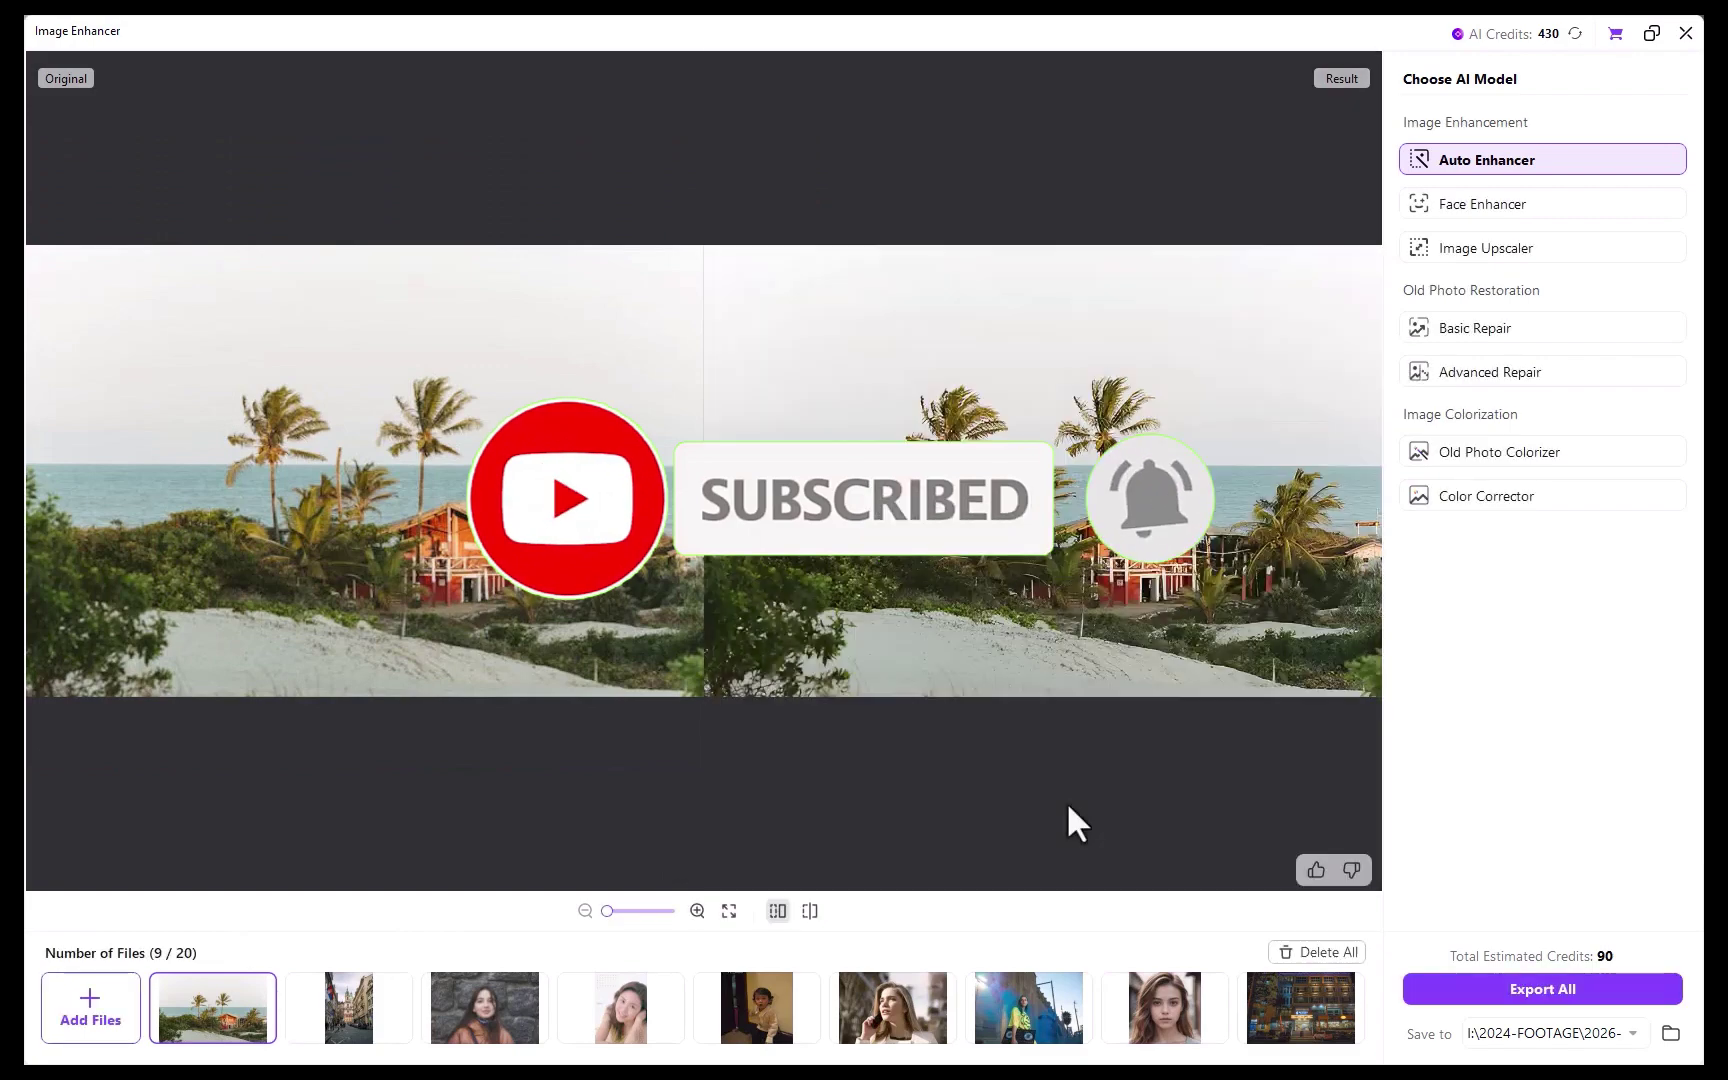
pyautogui.scroll(3, 1066, 801)
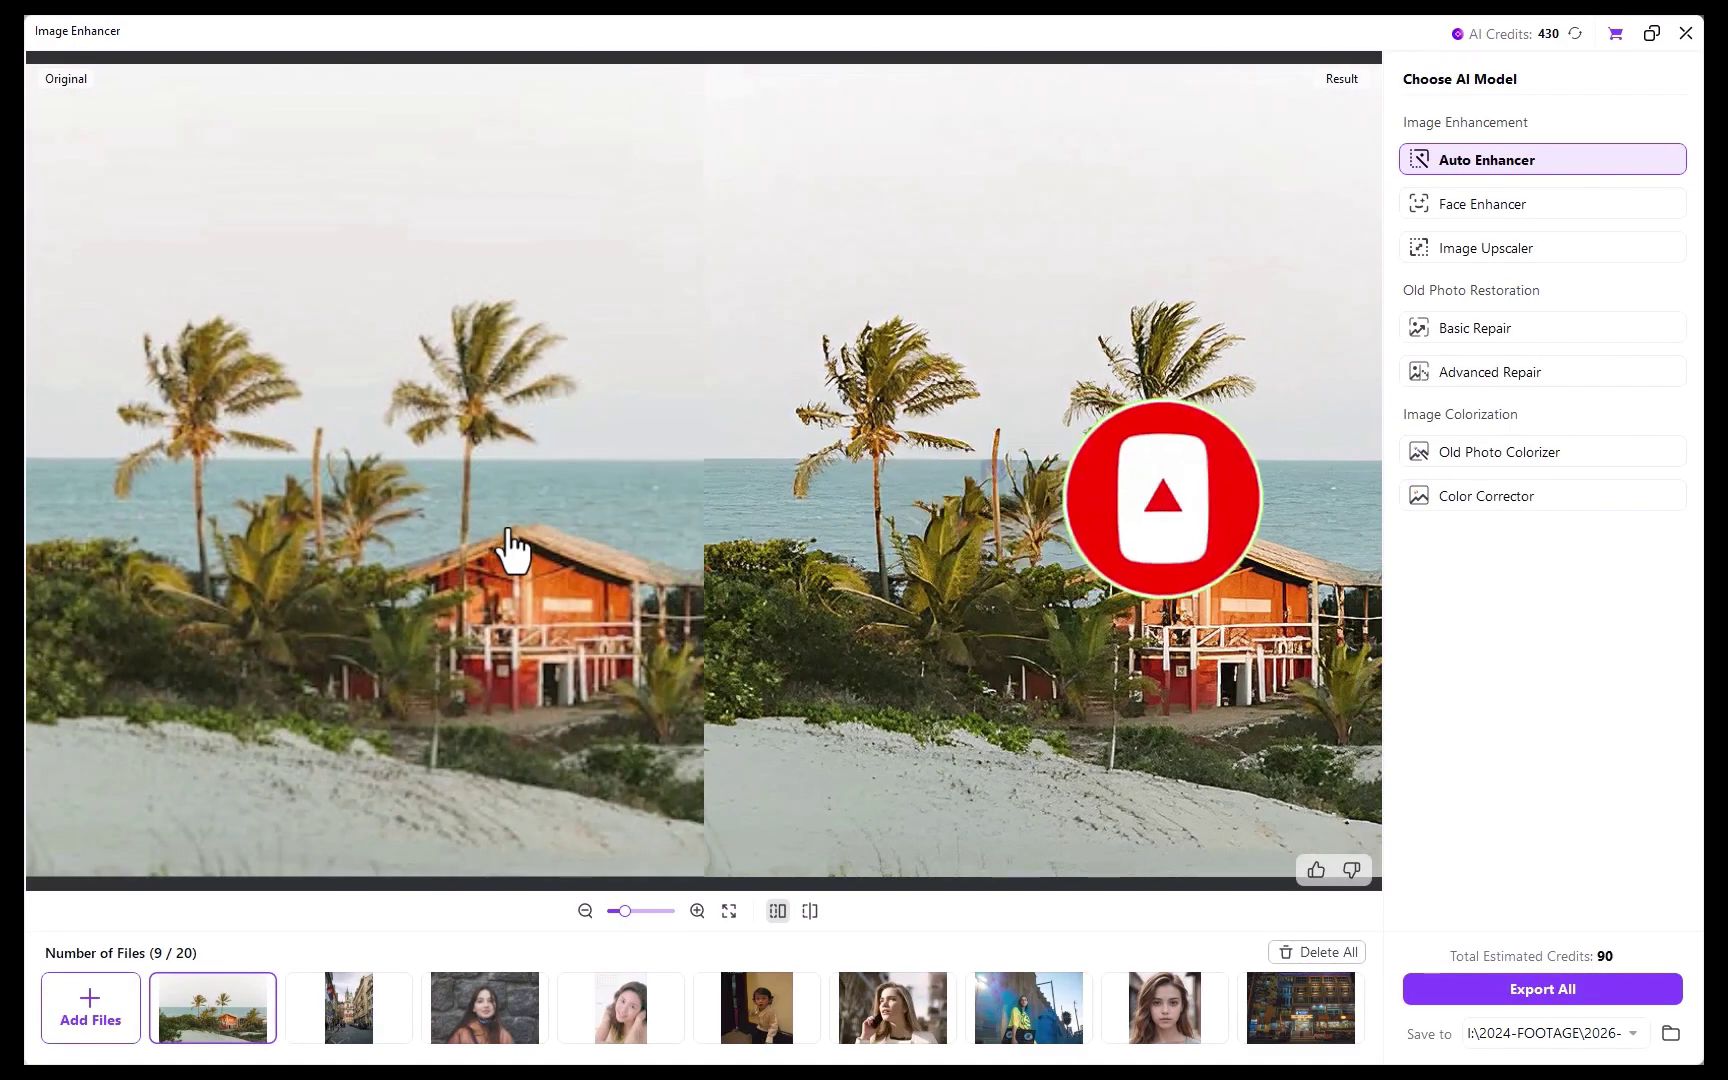